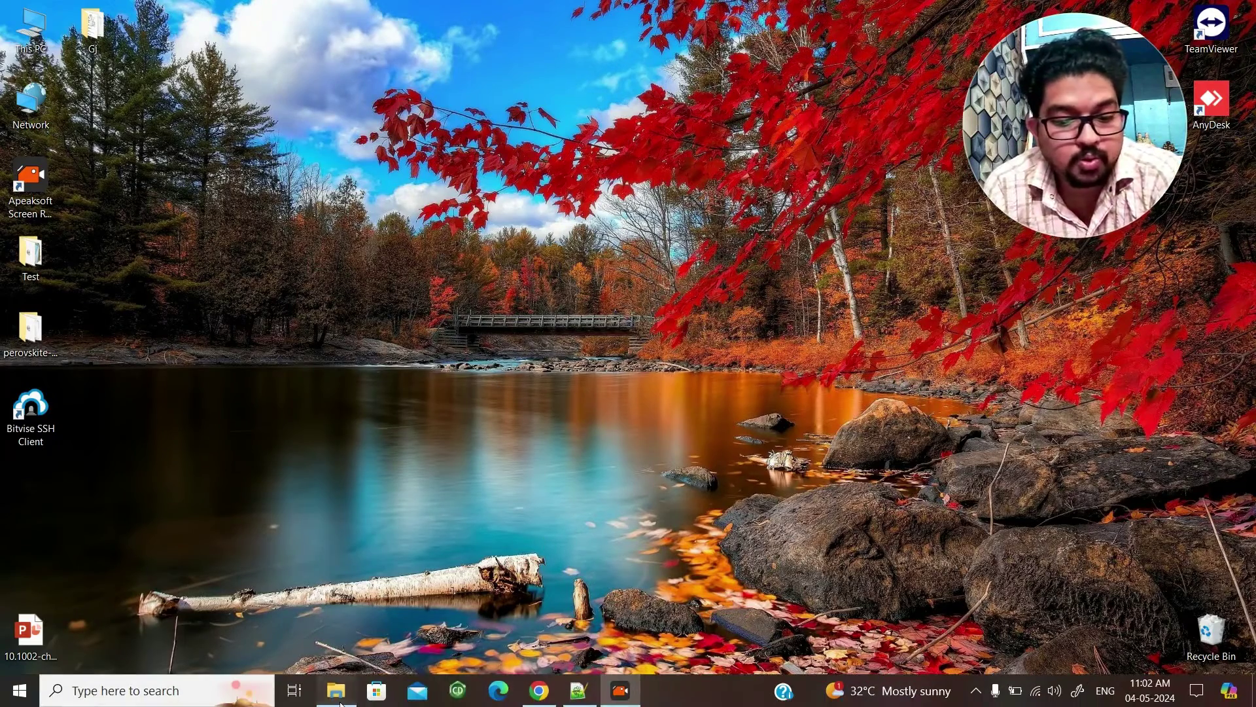
# - Open the Gaussian input file TS4OptFreezeTS.com from the Scan MA folder in GaussView
pyautogui.click(336, 695)
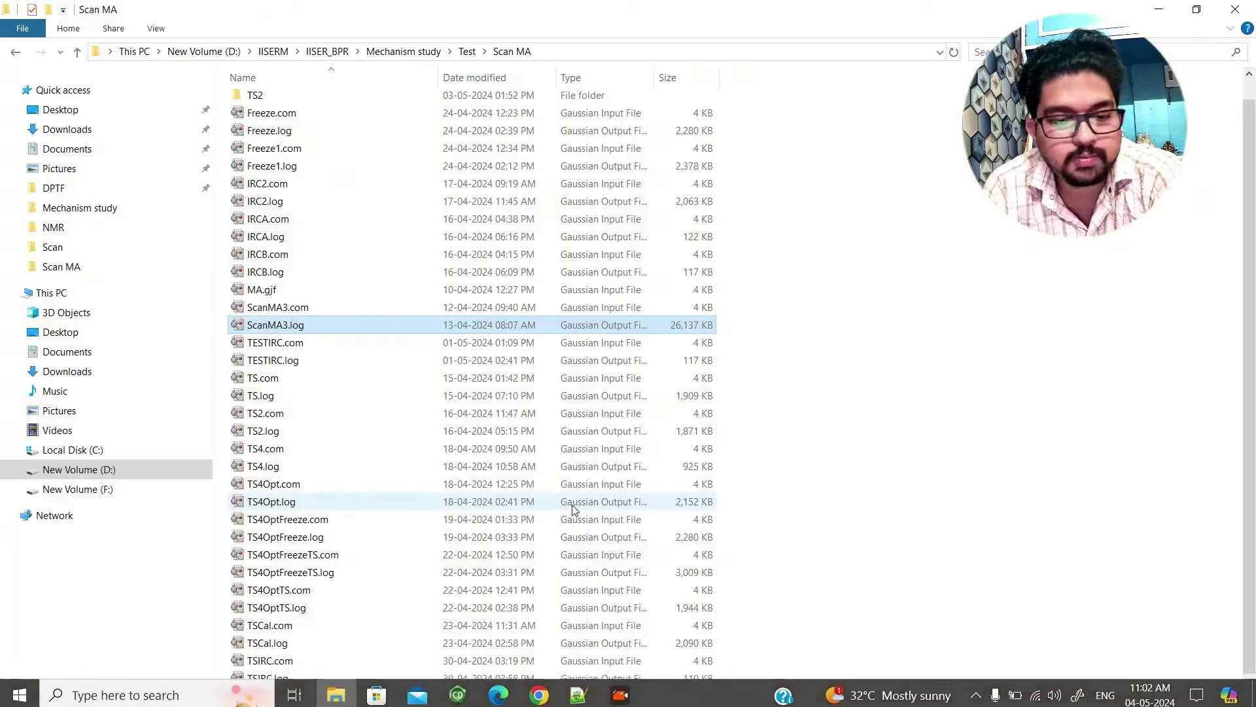
pyautogui.doubleClick(315, 556)
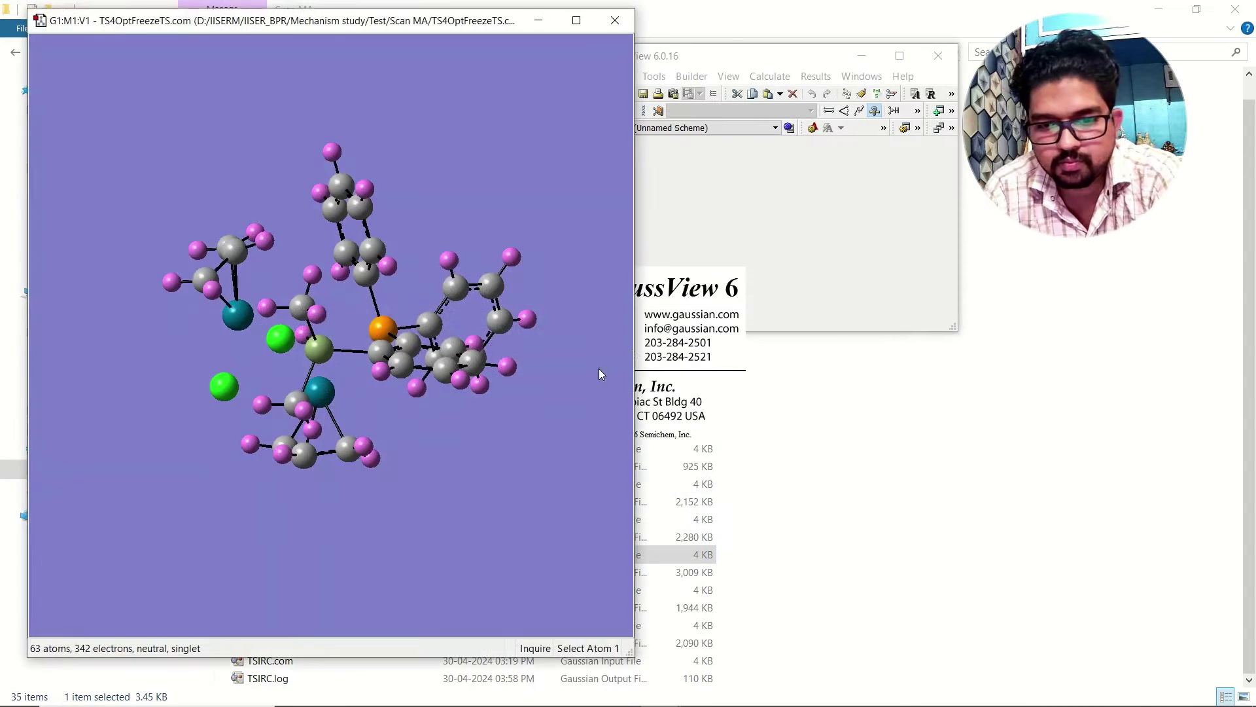
pyautogui.moveTo(401, 235); pyautogui.dragTo(564, 263)
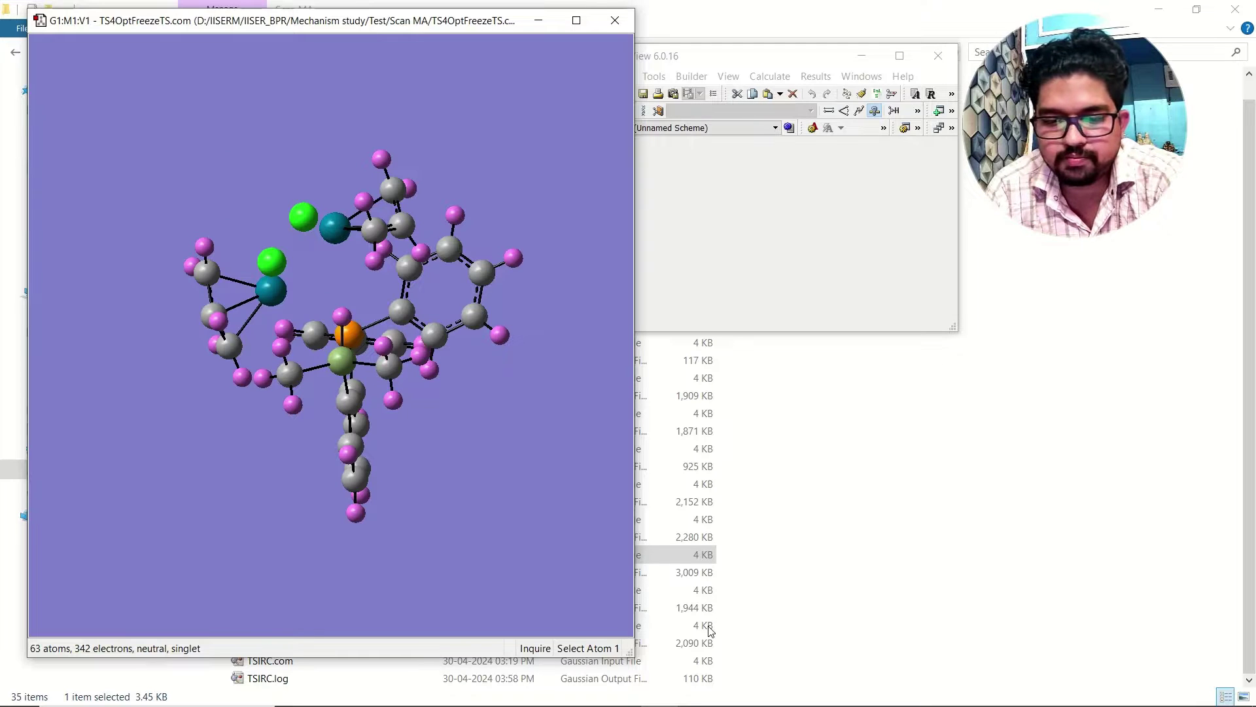
pyautogui.moveTo(434, 356); pyautogui.dragTo(591, 334)
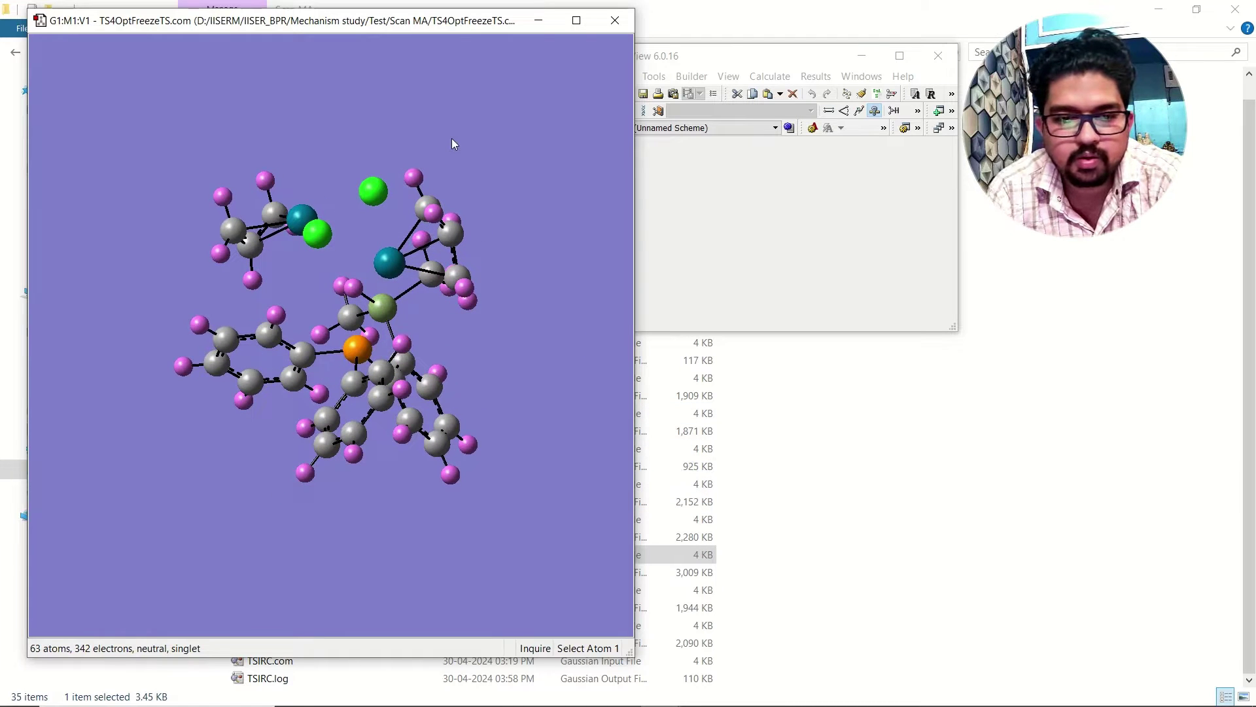
# - Open the Atom Group Editor for the molecule and choose the Gaussian Fragment (1) group
pyautogui.rightClick(434, 103)
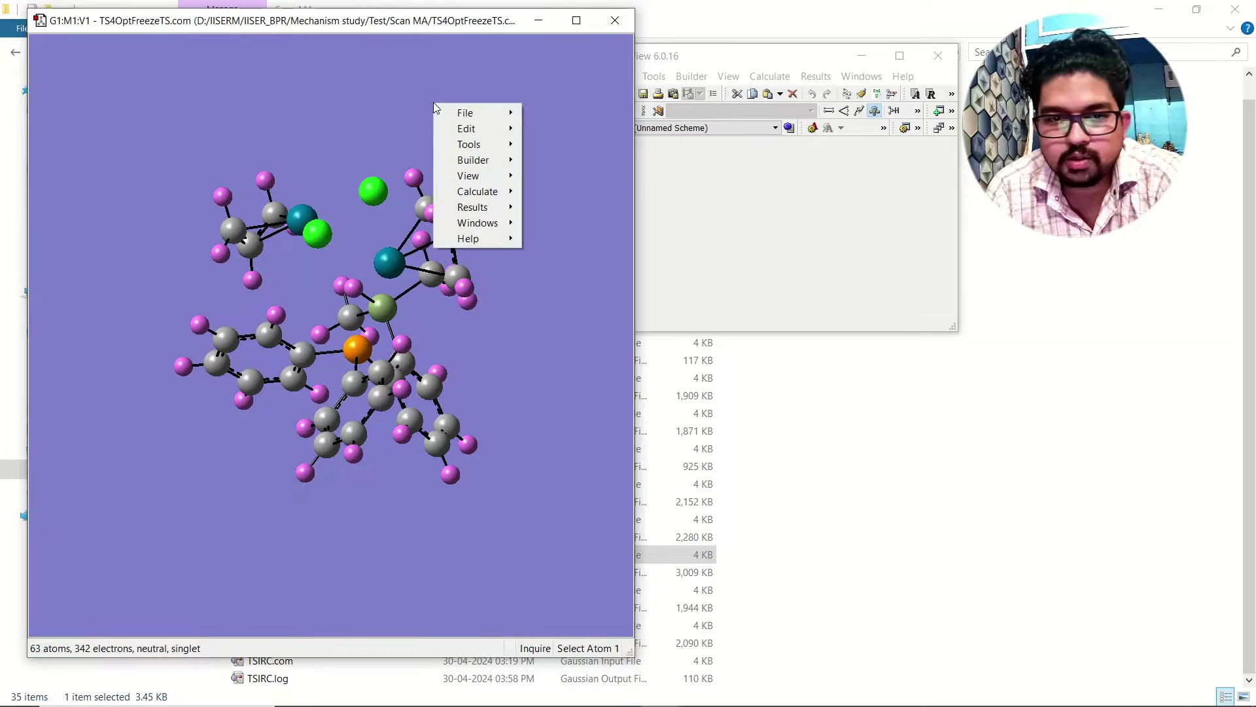
pyautogui.moveTo(481, 175)
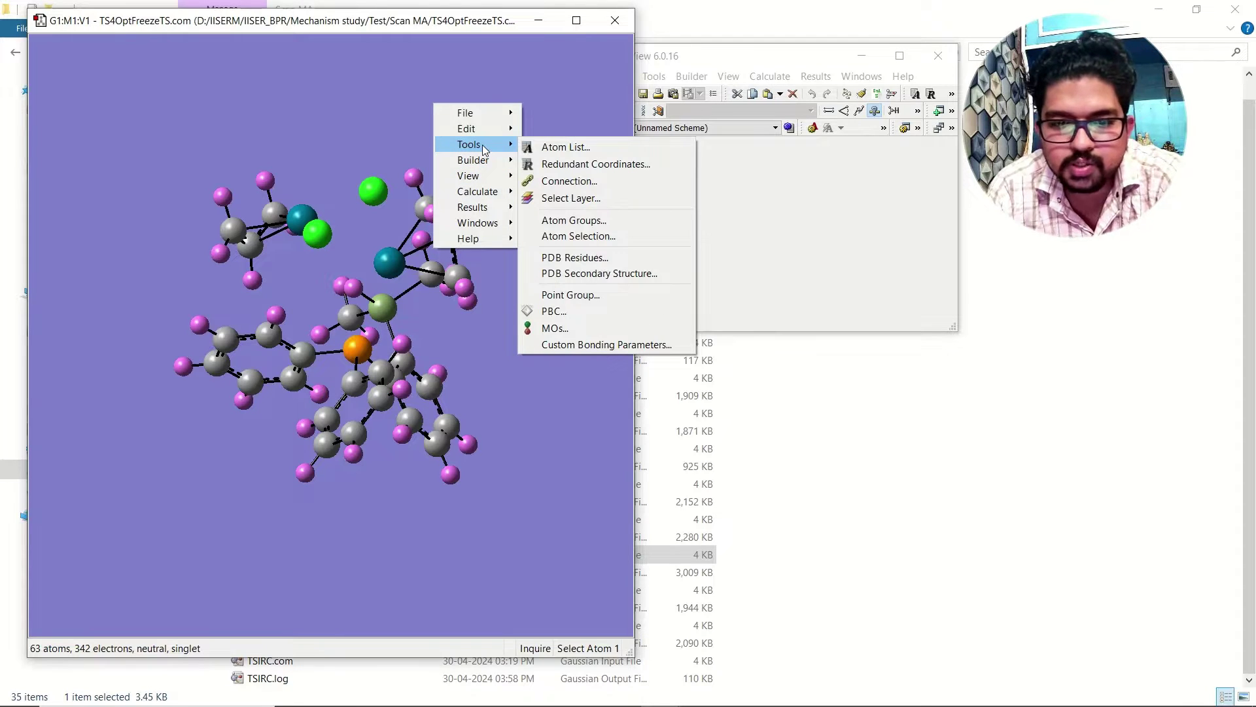
pyautogui.click(613, 223)
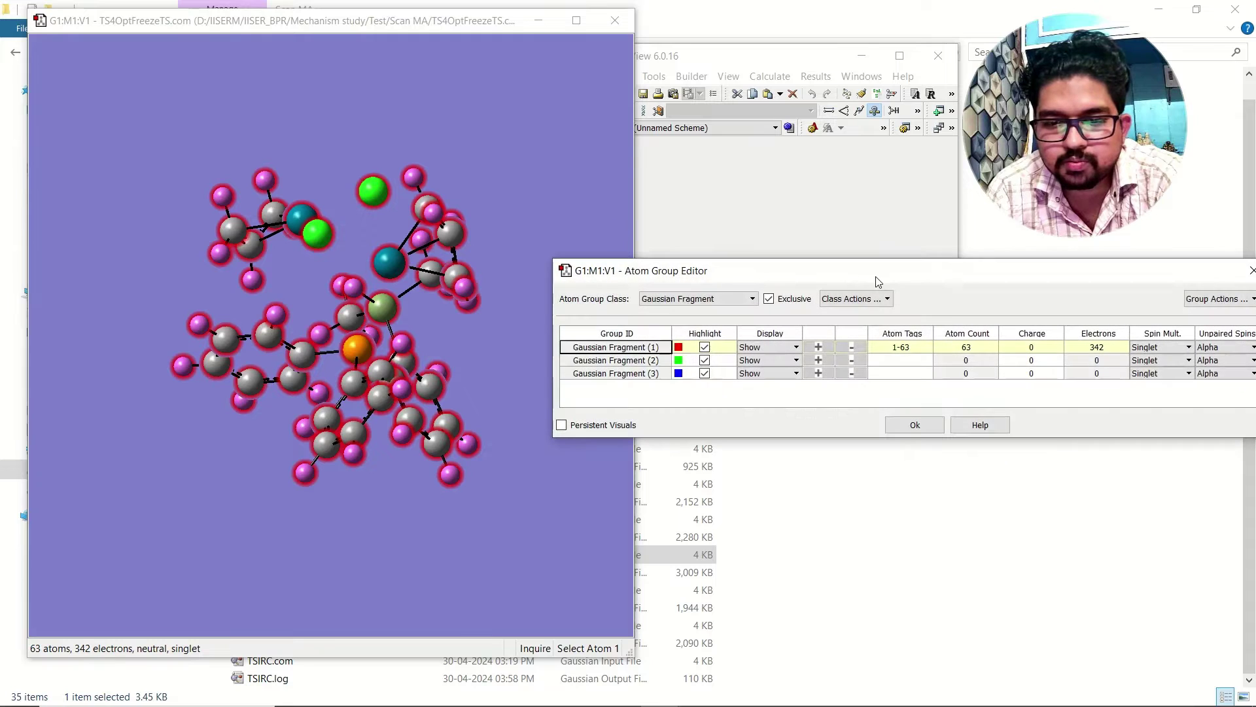
pyautogui.moveTo(862, 277); pyautogui.dragTo(846, 228)
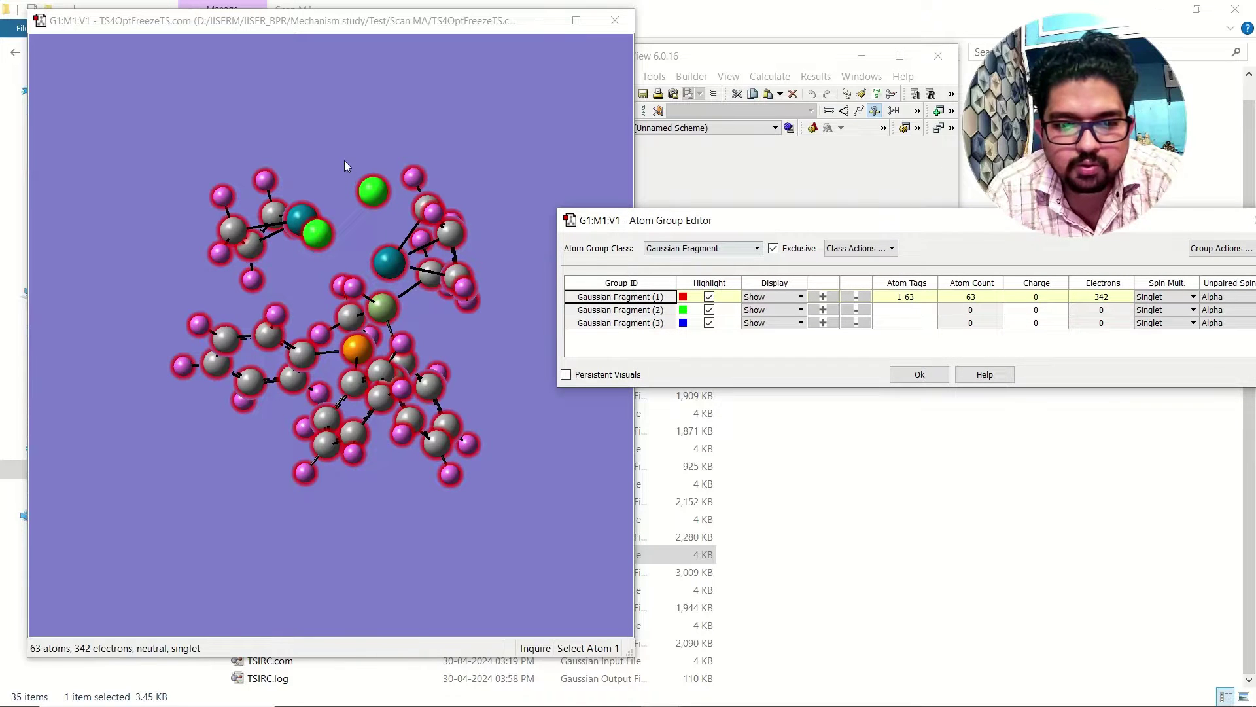
pyautogui.moveTo(345, 159); pyautogui.dragTo(354, 228)
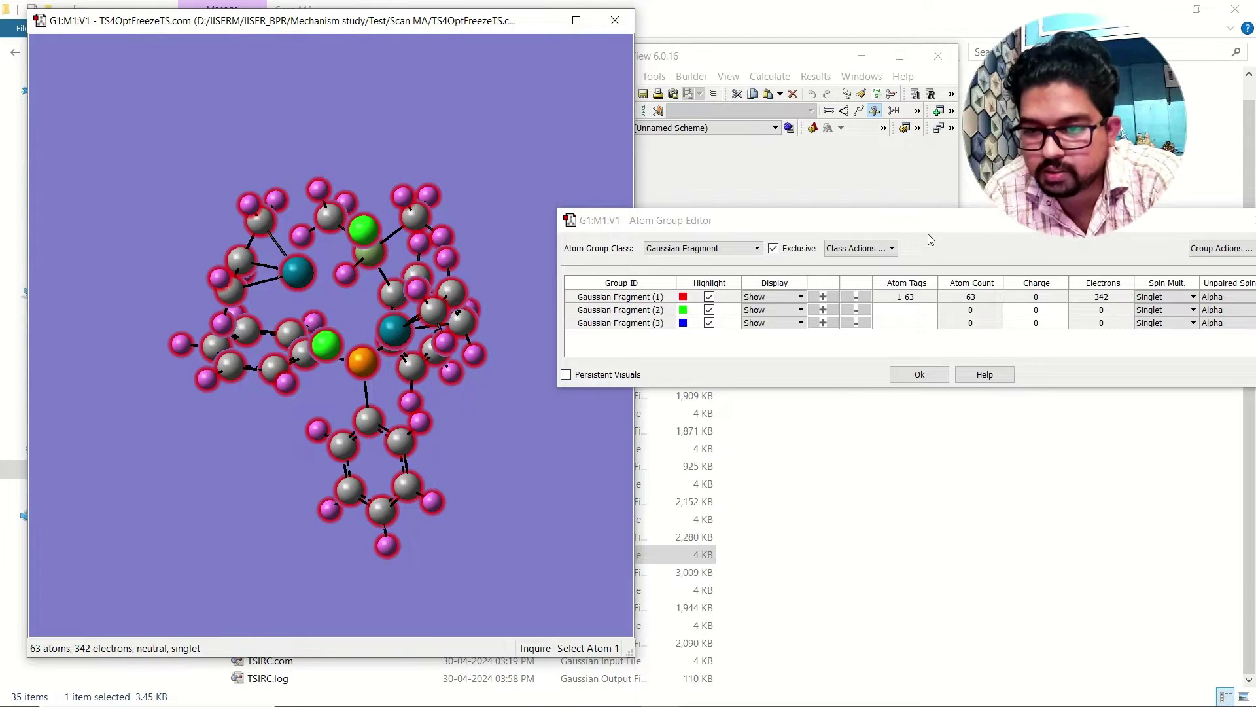
pyautogui.click(942, 297)
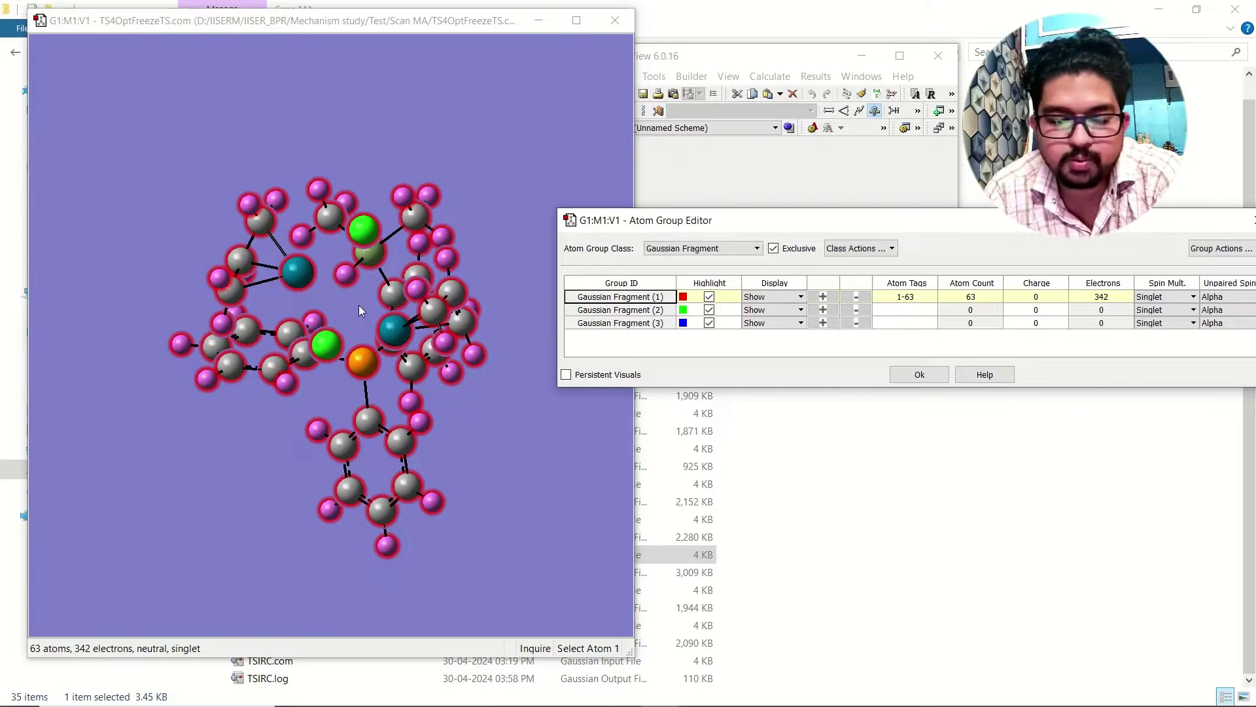
# - Measure the distance between phosphorus atom 21 and palladium atom 2
pyautogui.moveTo(359, 305); pyautogui.dragTo(395, 249)
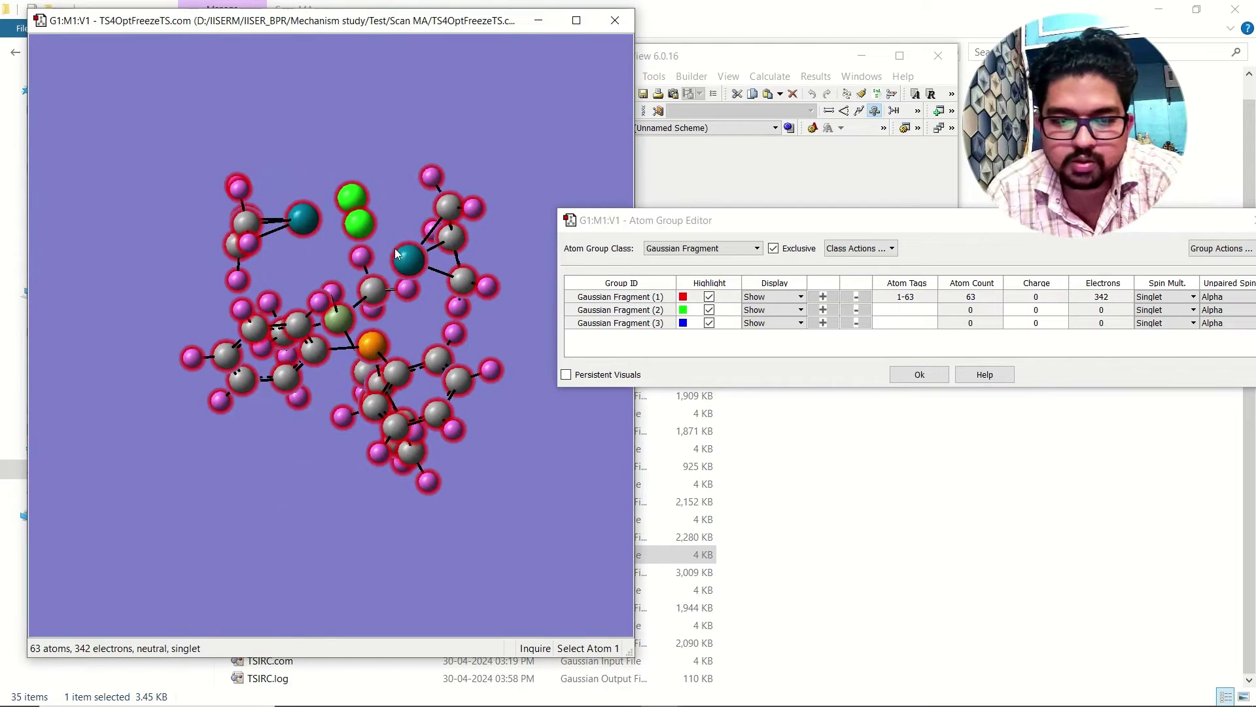
pyautogui.click(382, 346)
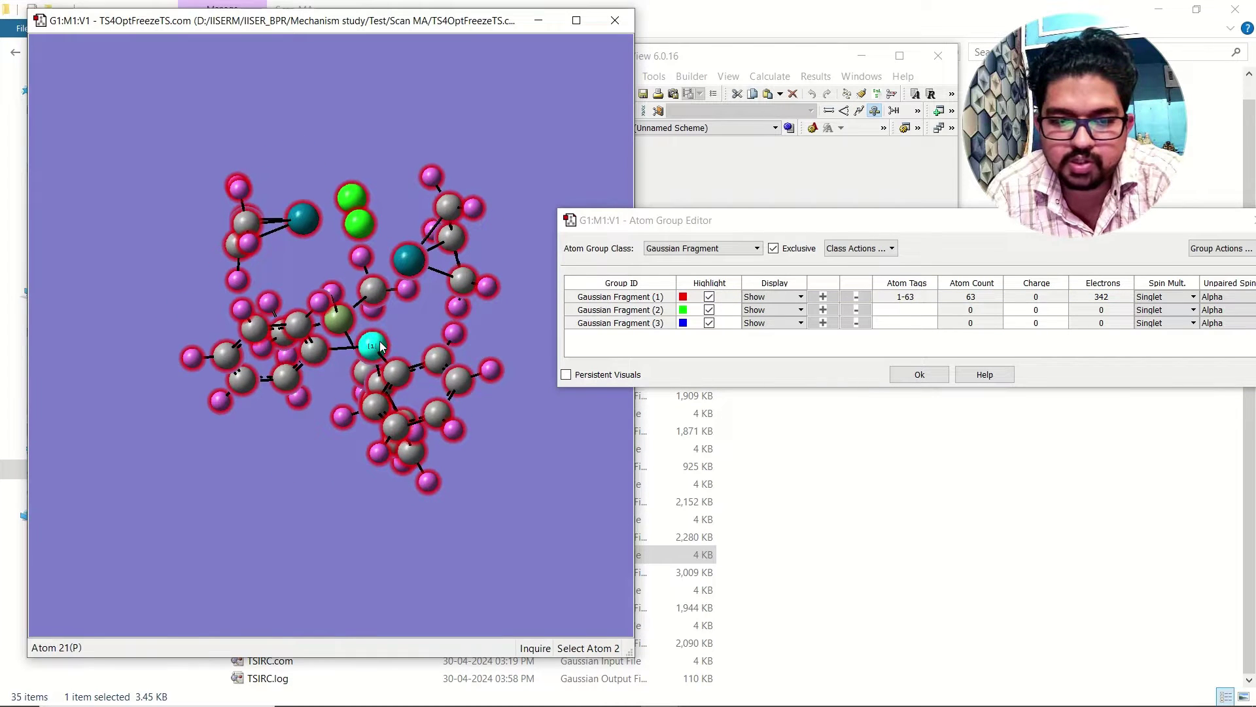
pyautogui.click(411, 264)
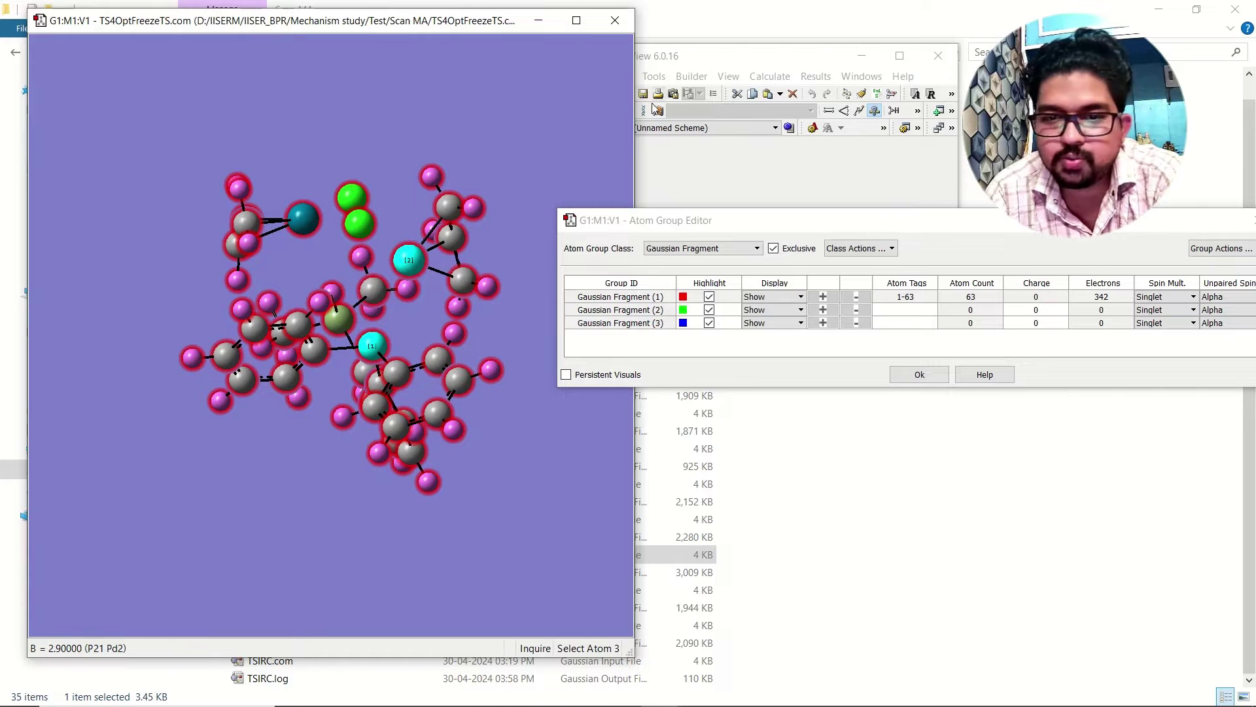
# - Select phosphorus atom 21 and palladium atom 2 with the individual atom selection tool and add them to Gaussian Fragment (2)
pyautogui.click(728, 54)
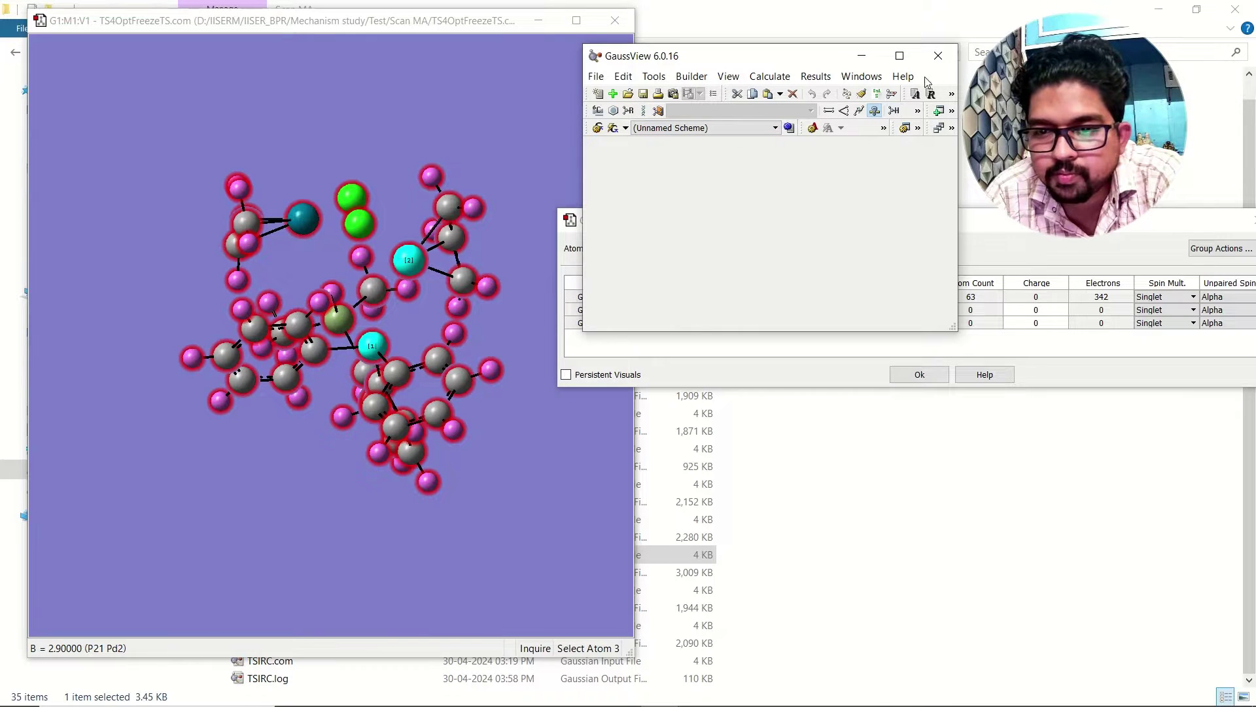
pyautogui.click(899, 55)
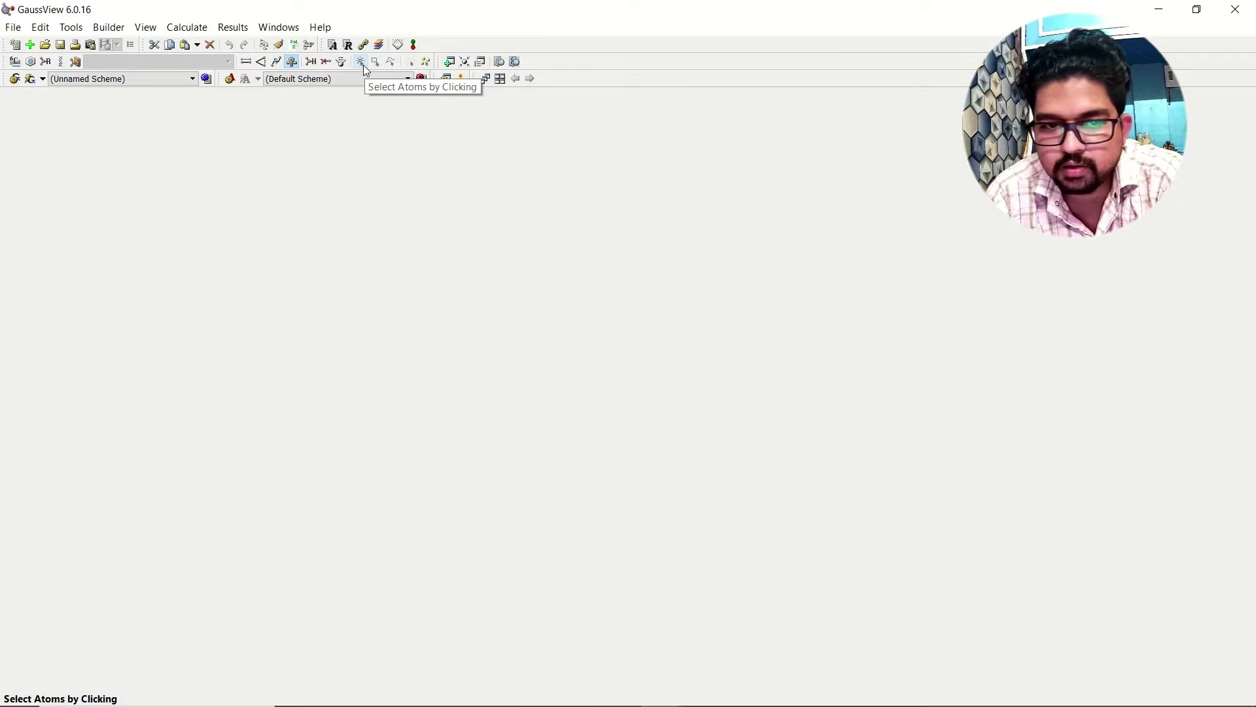
pyautogui.click(1159, 10)
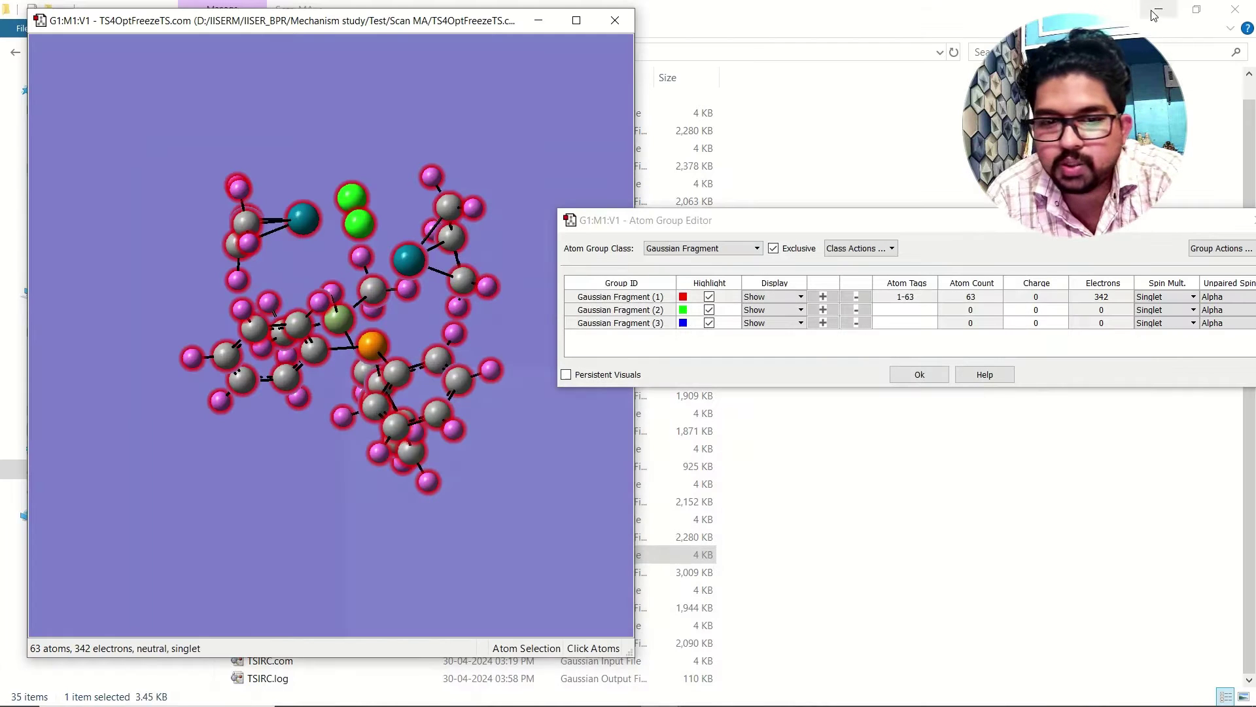
pyautogui.click(378, 343)
pyautogui.click(411, 268)
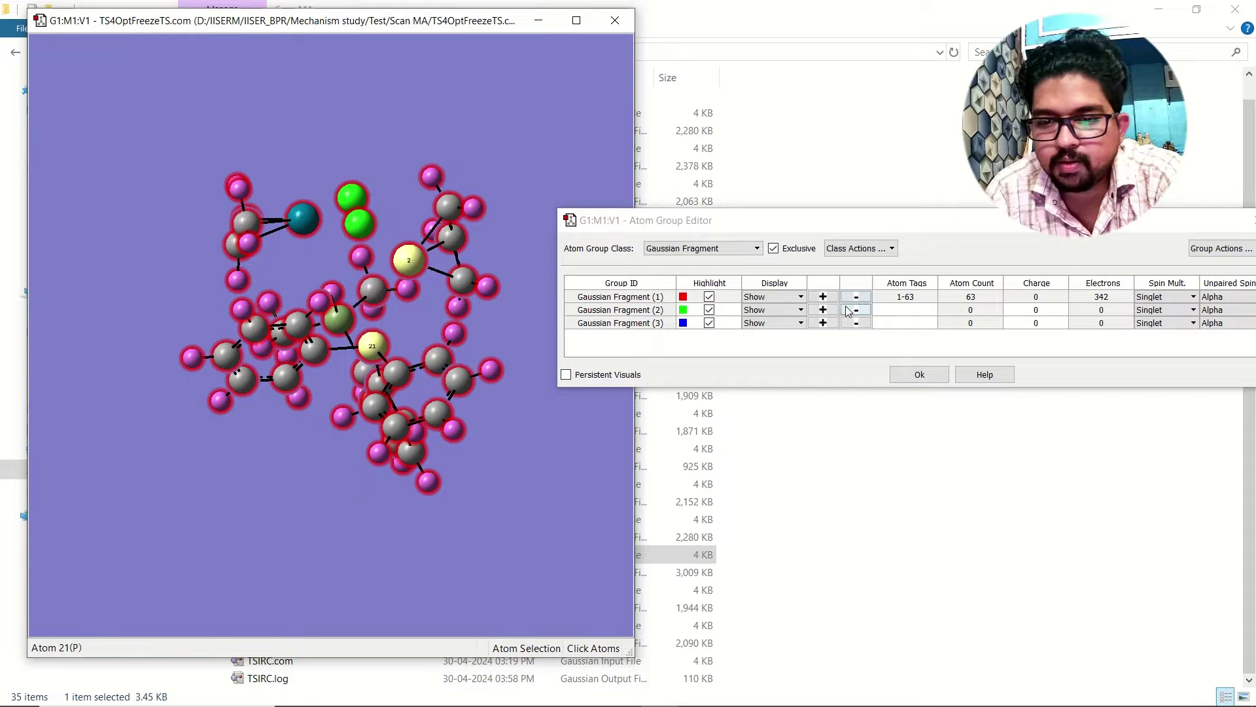
pyautogui.click(824, 311)
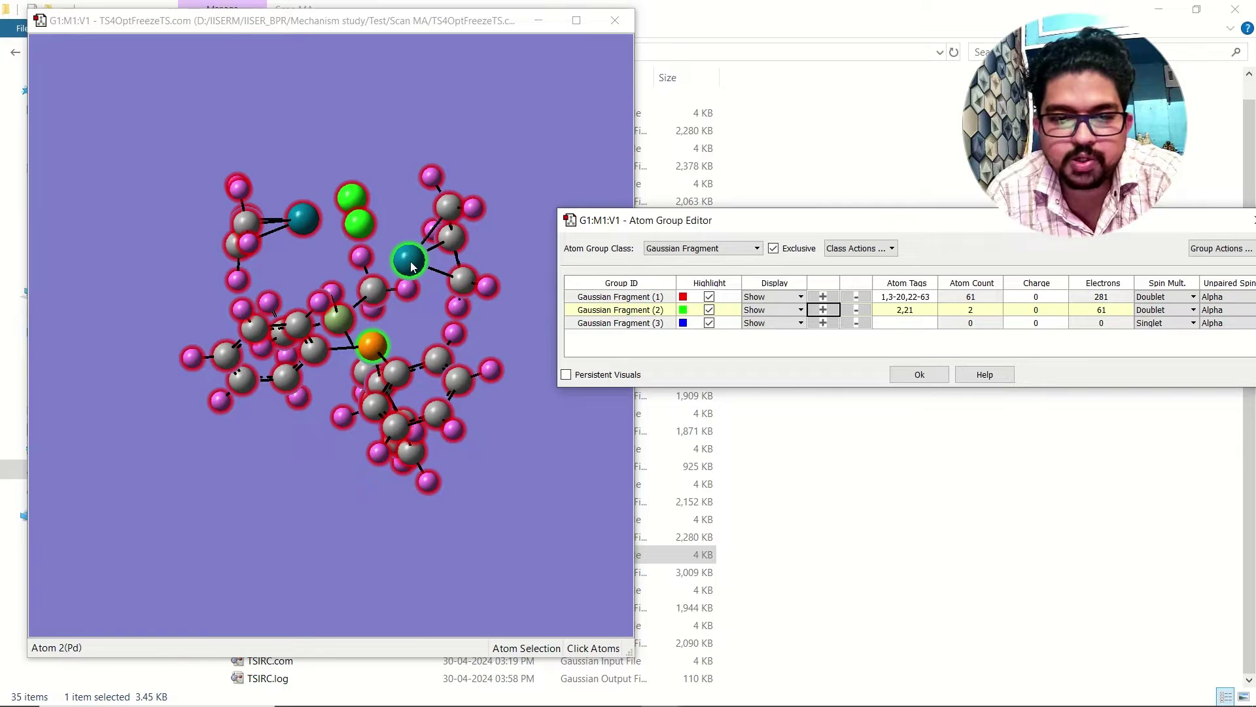
# - Show the atom number labels on the molecule
pyautogui.rightClick(290, 106)
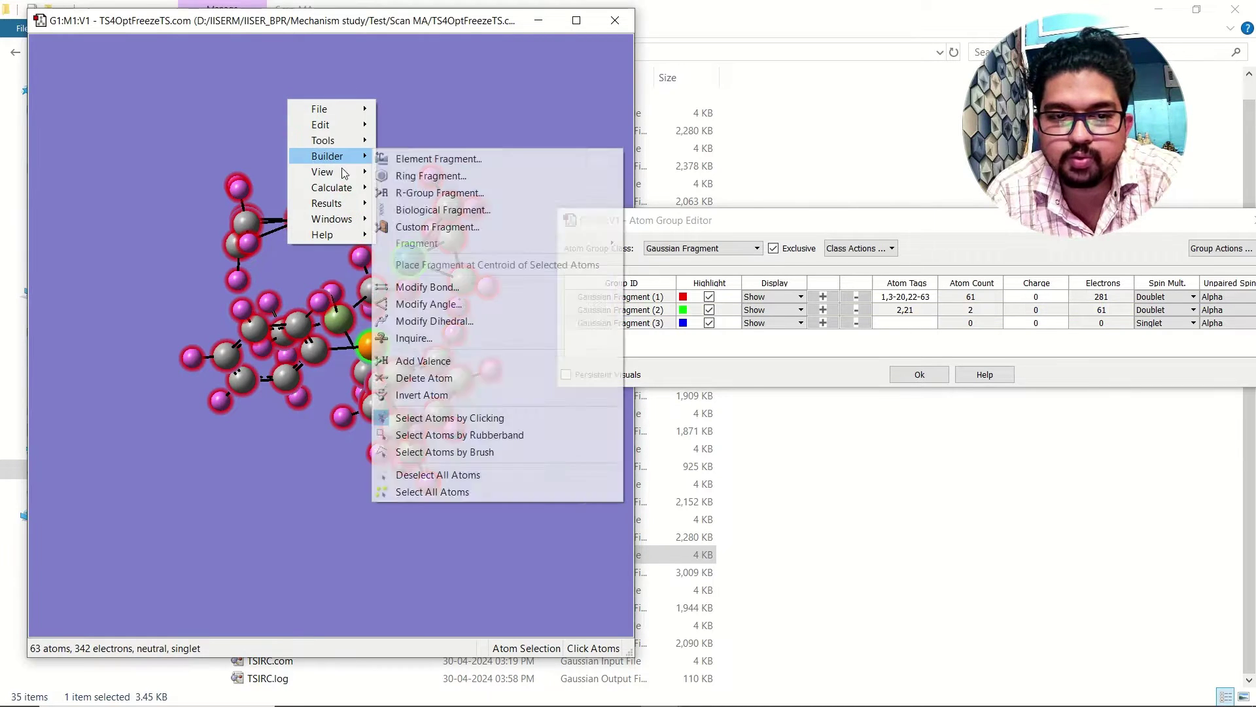
pyautogui.moveTo(347, 176)
pyautogui.click(409, 261)
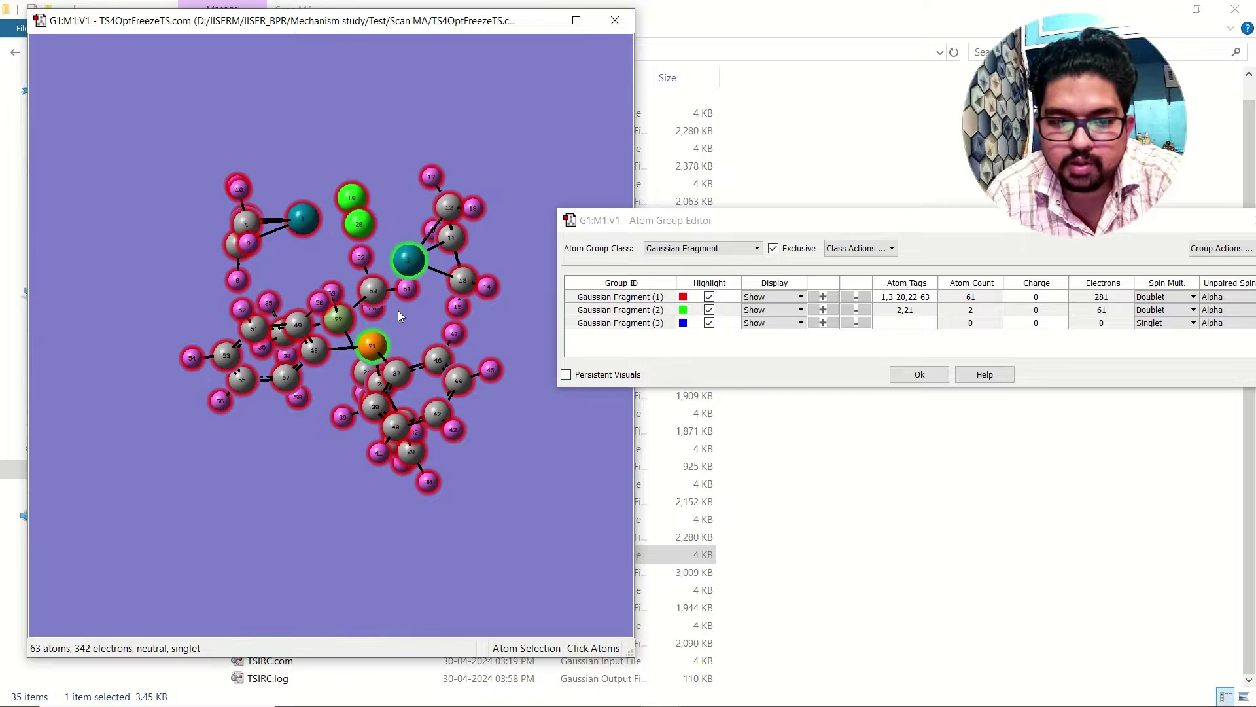
pyautogui.moveTo(401, 295); pyautogui.dragTo(418, 248)
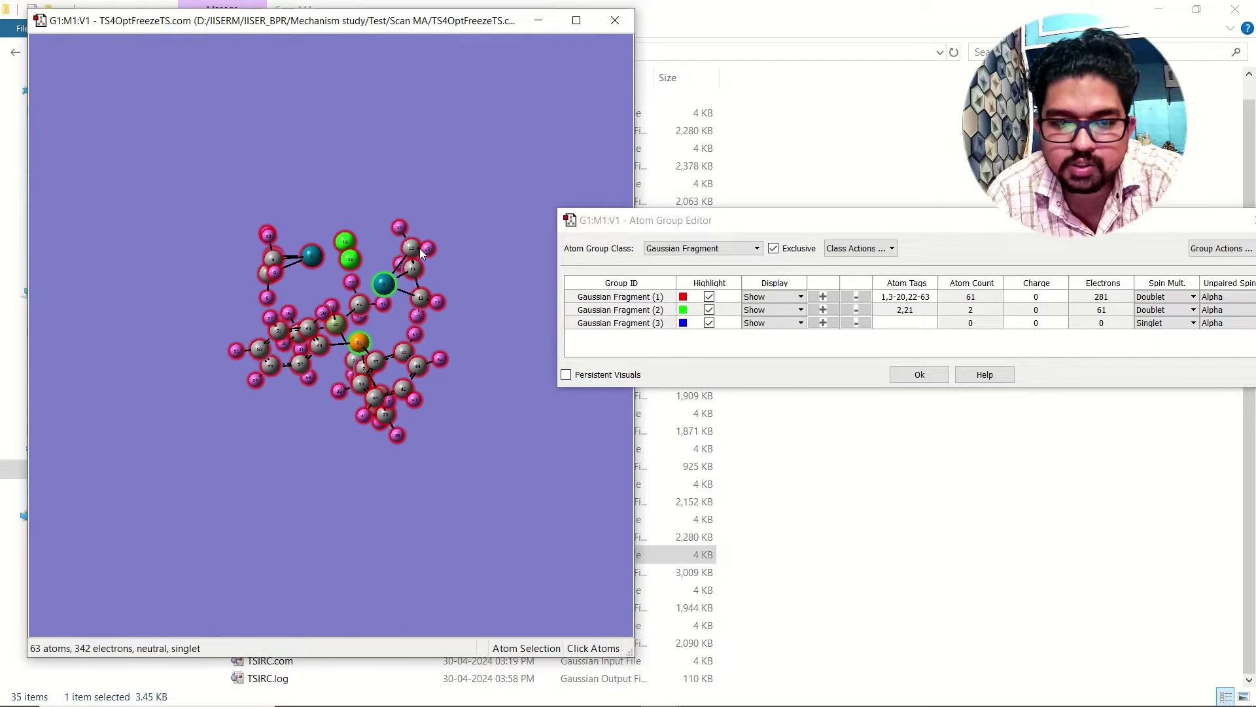
pyautogui.scroll(5, 416, 268)
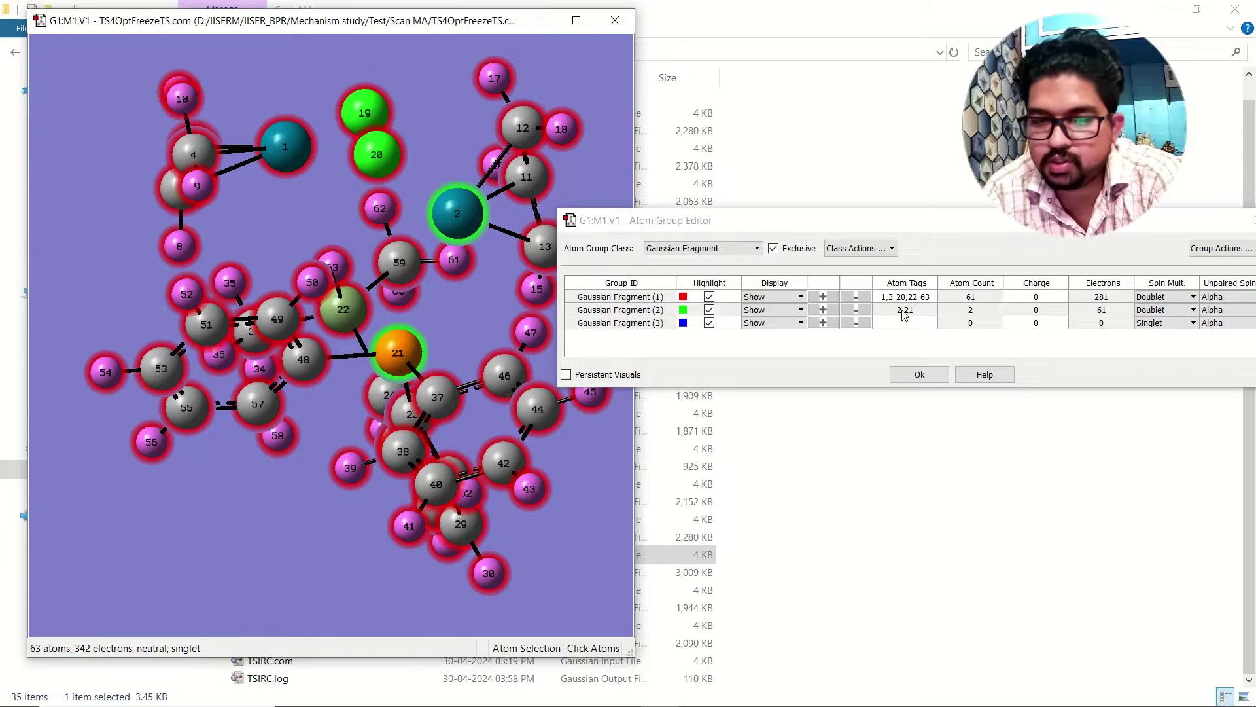
# - Set the atom group class to Freeze in the Atom Group Editor
pyautogui.click(744, 251)
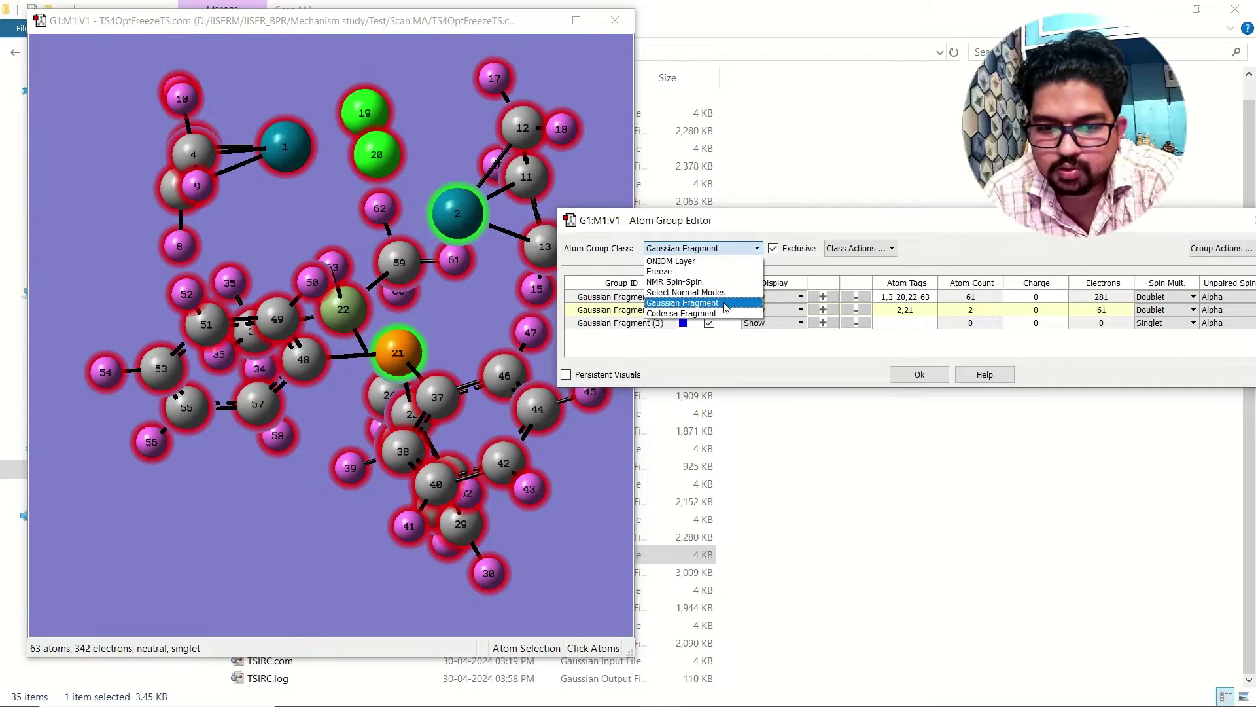
pyautogui.click(664, 271)
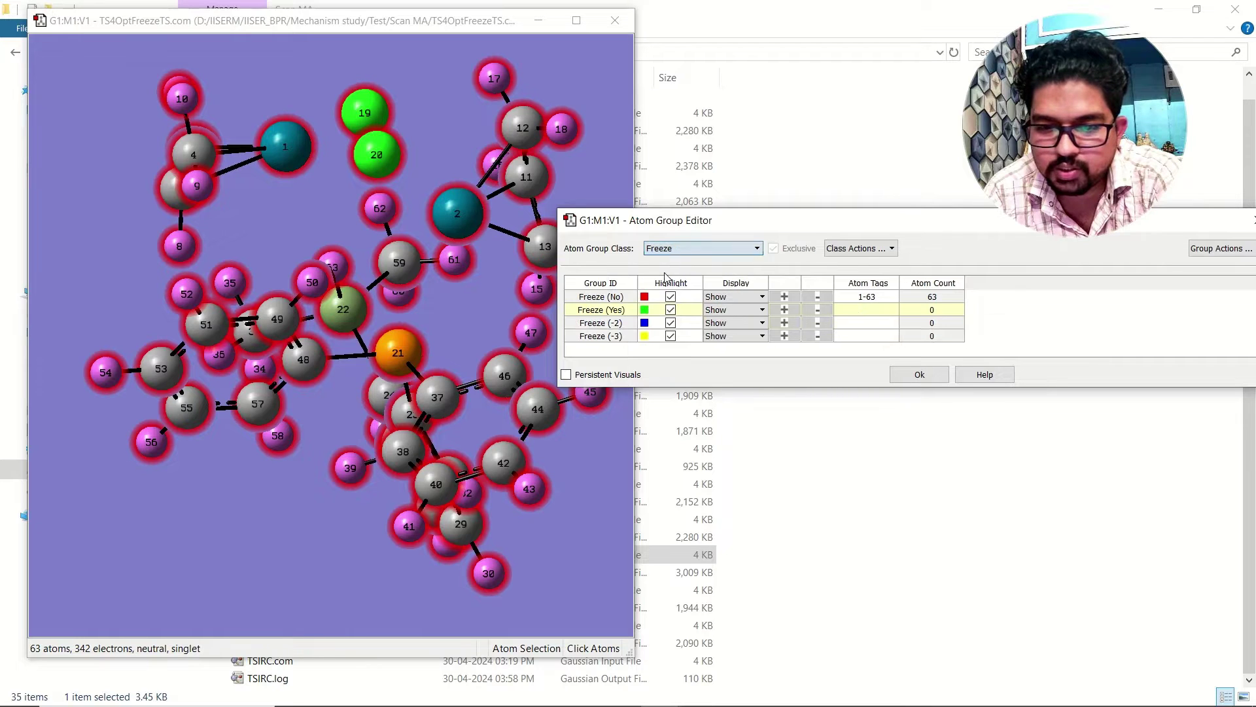
pyautogui.moveTo(747, 221); pyautogui.dragTo(771, 188)
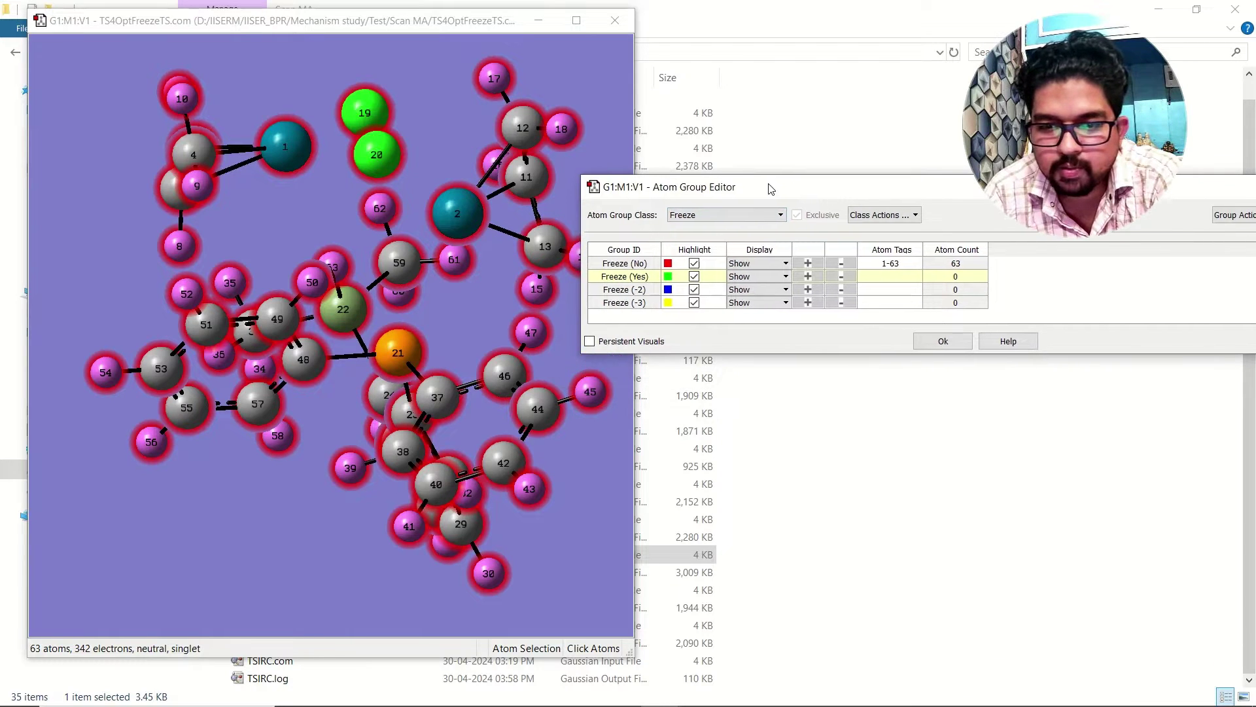
pyautogui.click(710, 216)
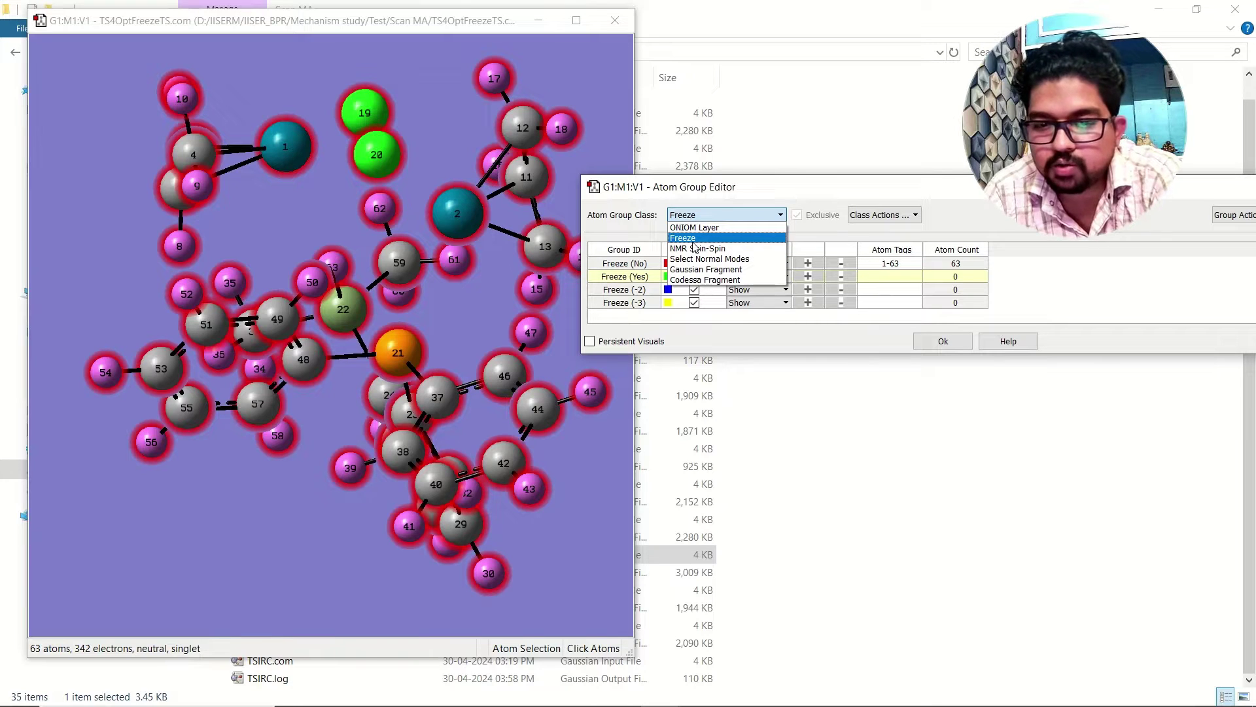
pyautogui.click(695, 240)
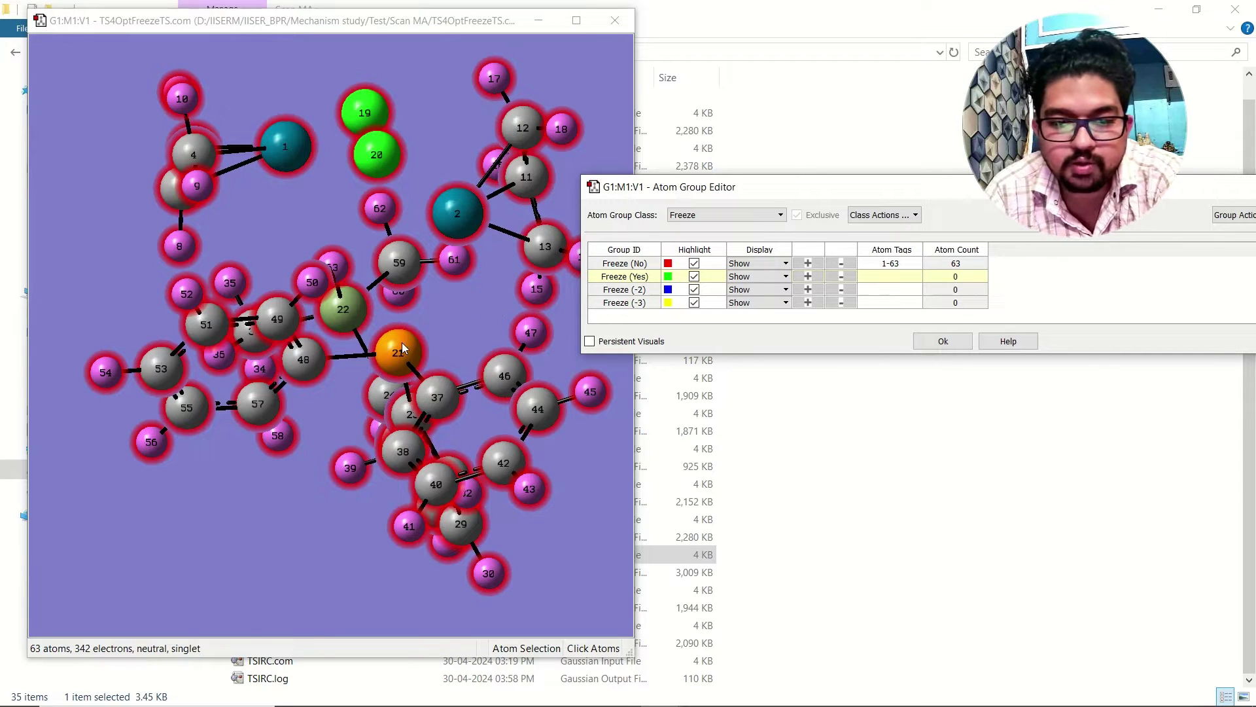
# - Add phosphorus atom 21 and palladium atom 2 to the Freeze (Yes) group and accept the atom group changes
pyautogui.click(402, 343)
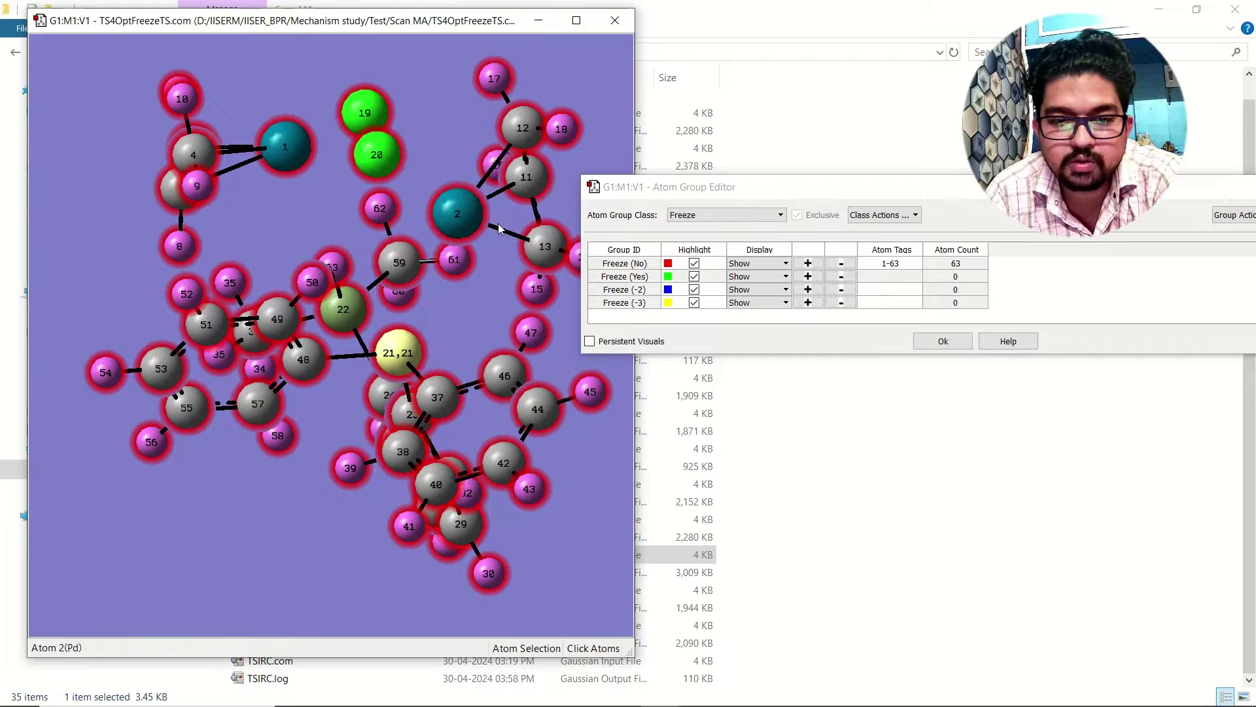
pyautogui.click(454, 216)
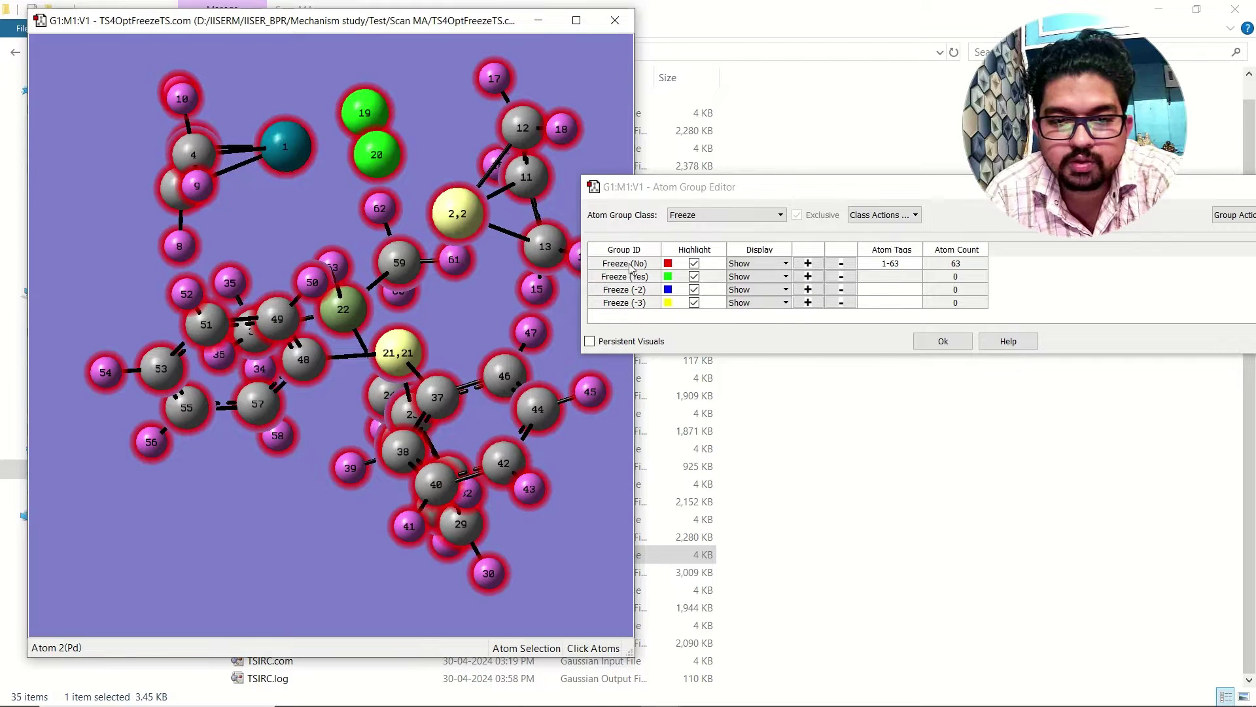
pyautogui.click(808, 276)
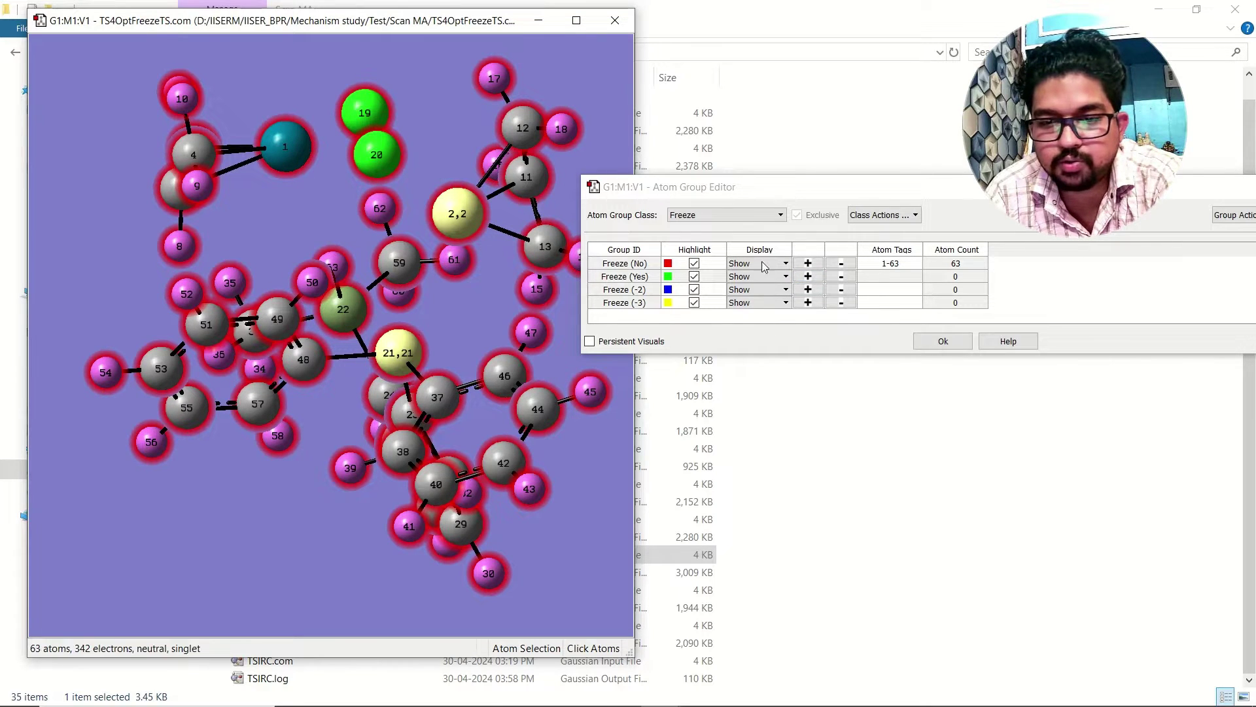
pyautogui.click(810, 278)
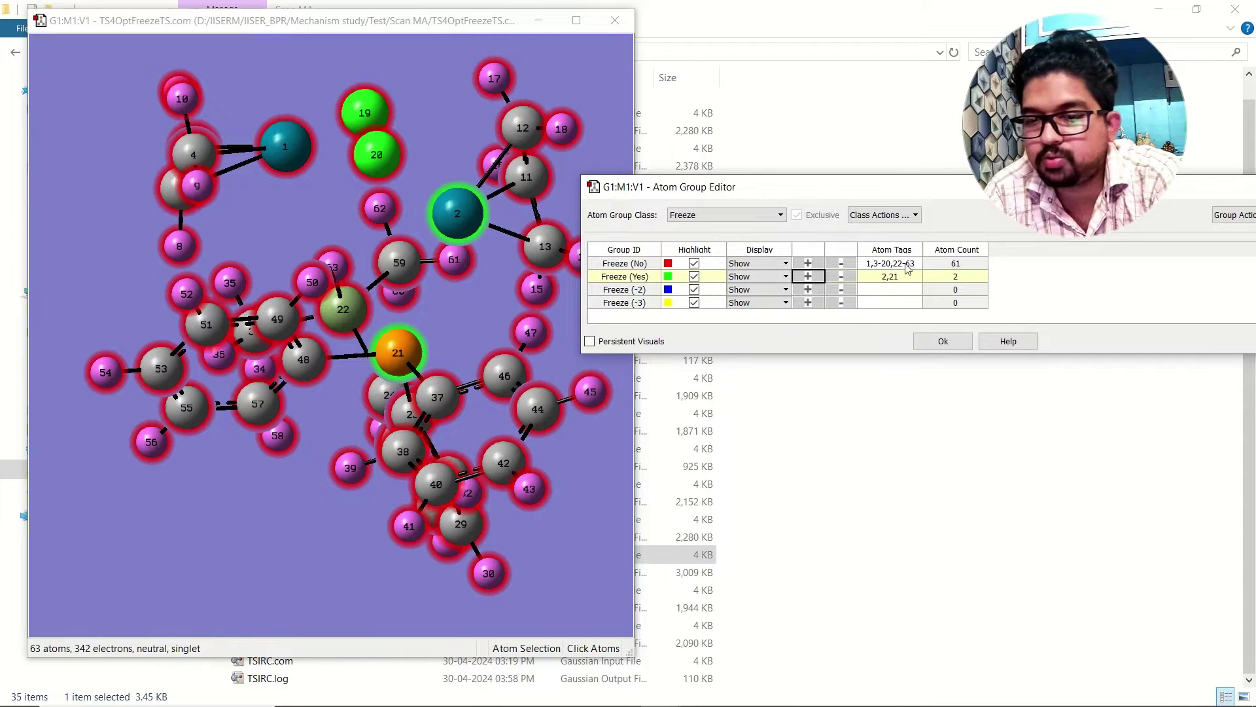
pyautogui.click(942, 340)
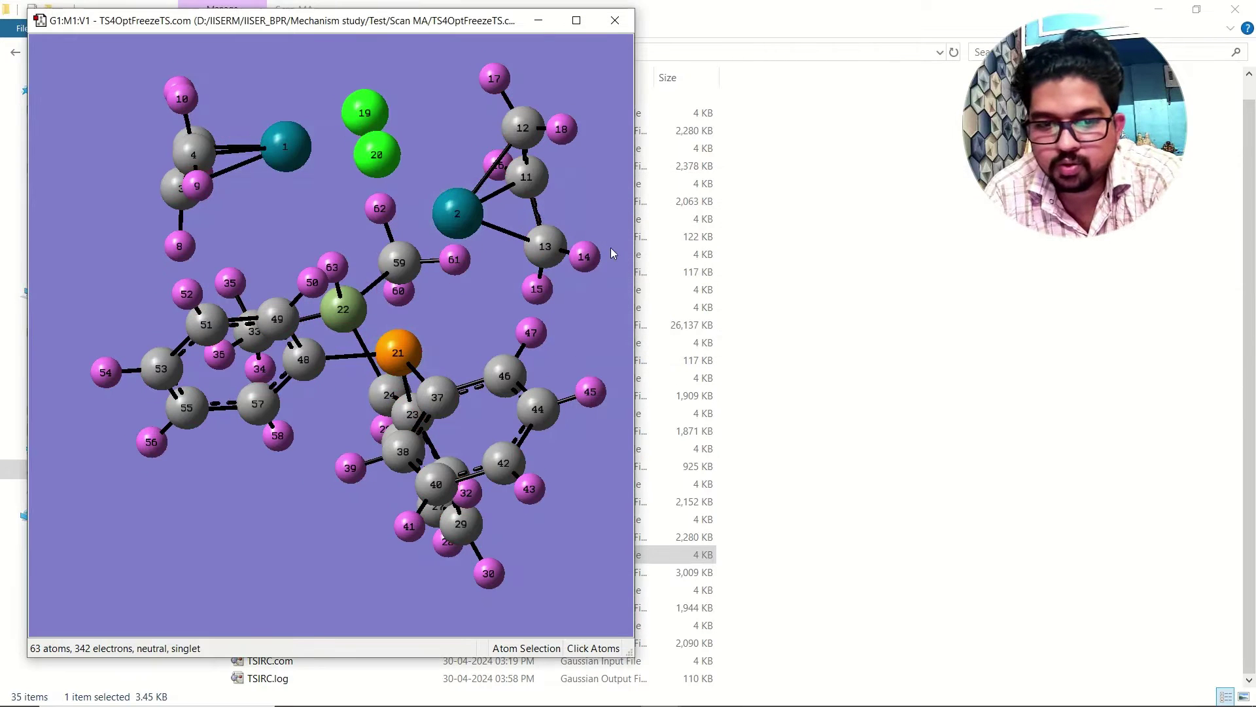
# - Open the Gaussian Calculation Setup for the molecule with the frozen atoms
pyautogui.rightClick(430, 129)
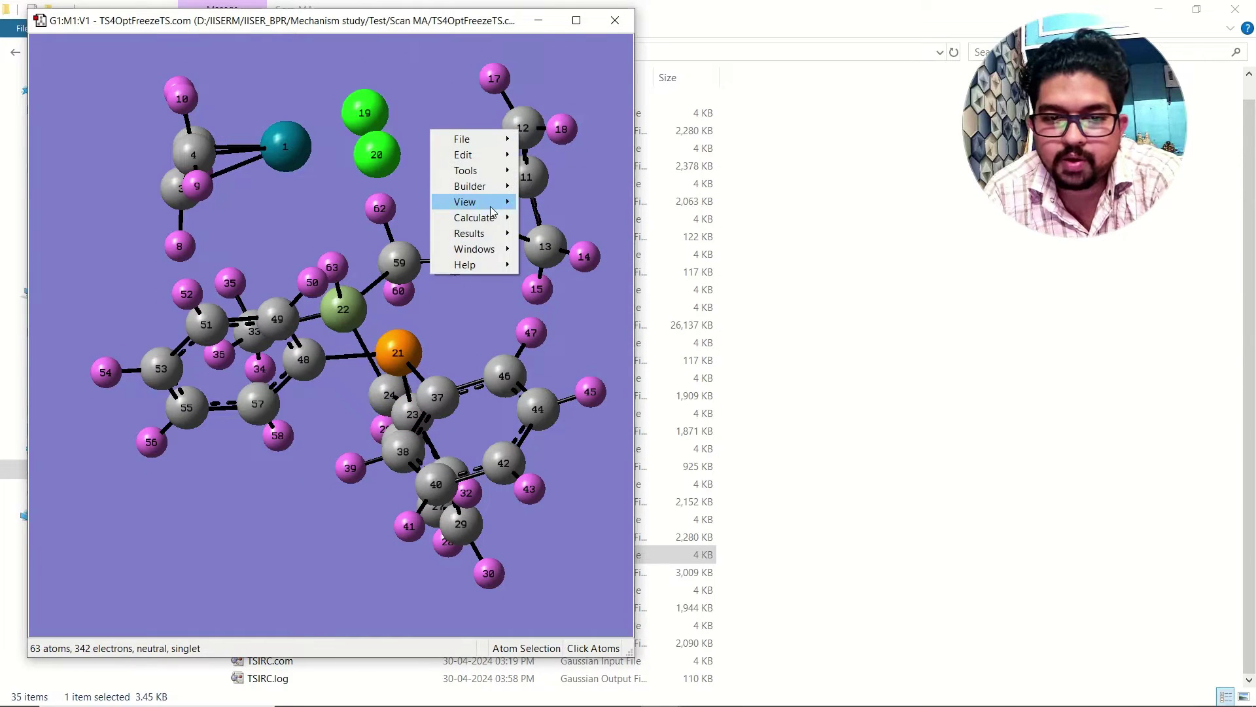
pyautogui.moveTo(494, 233)
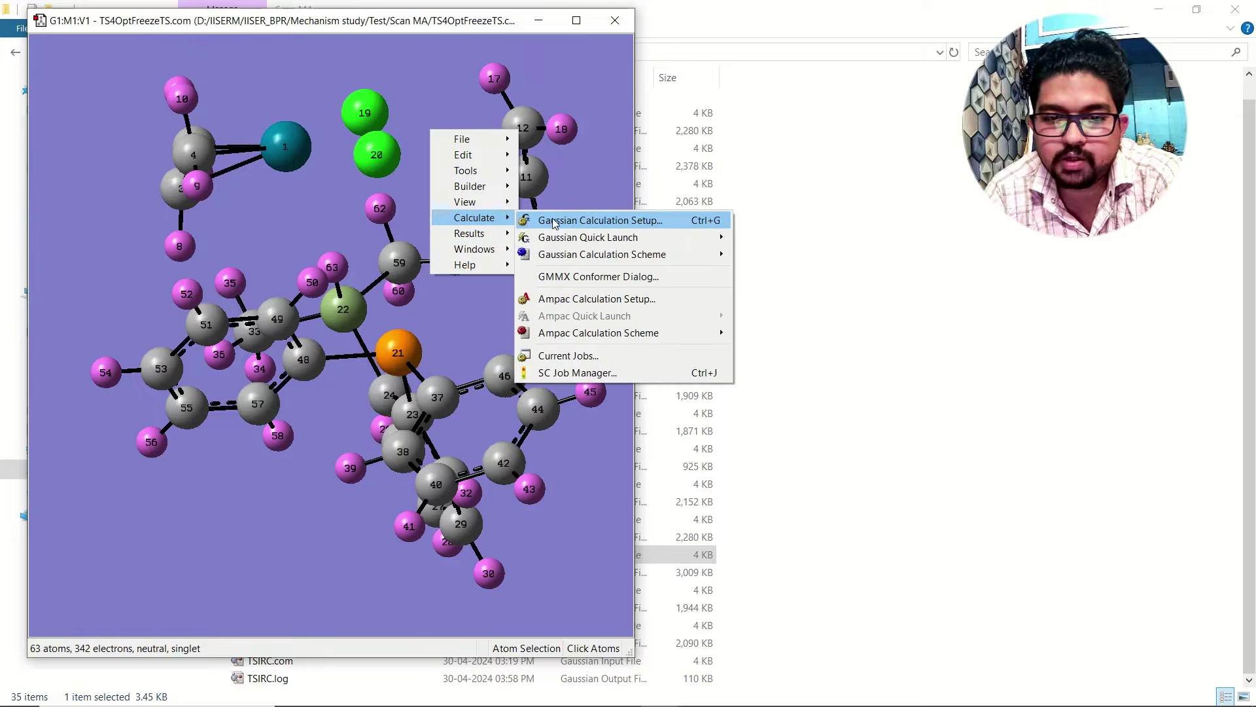
pyautogui.click(558, 225)
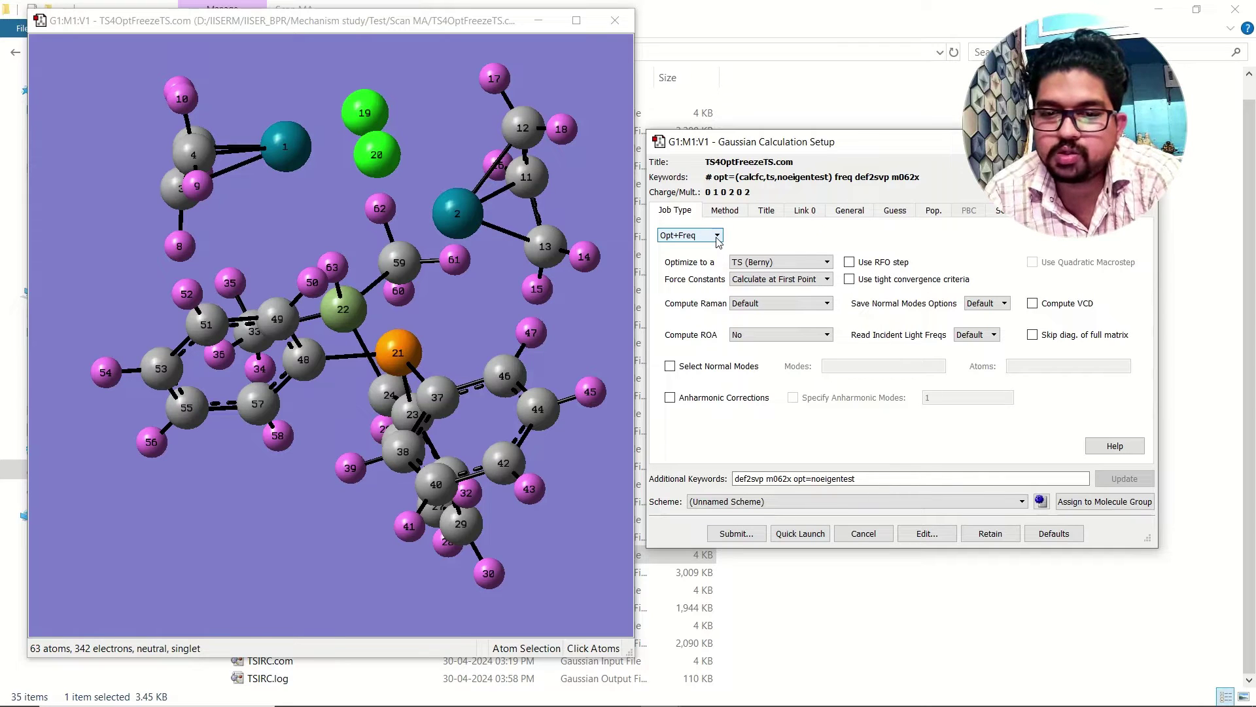
# - Check the optimization target options in the Gaussian Calculation Setup and close the setup without changes
pyautogui.click(764, 263)
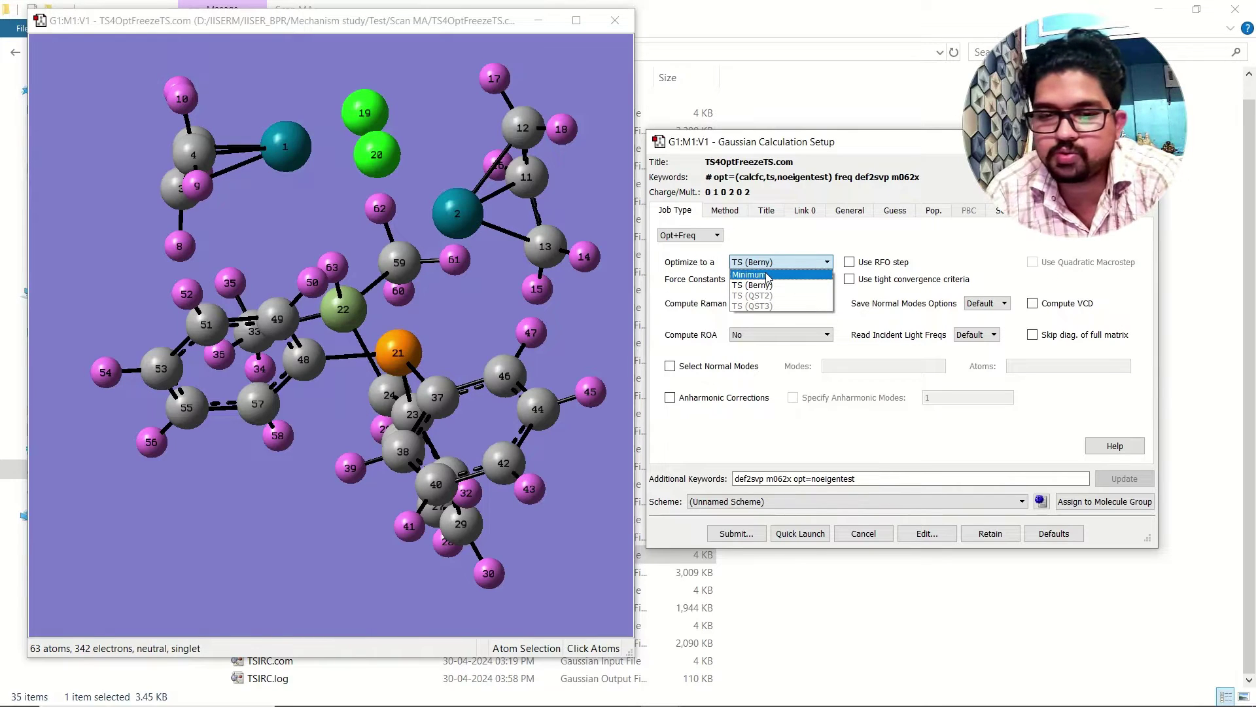
pyautogui.click(855, 144)
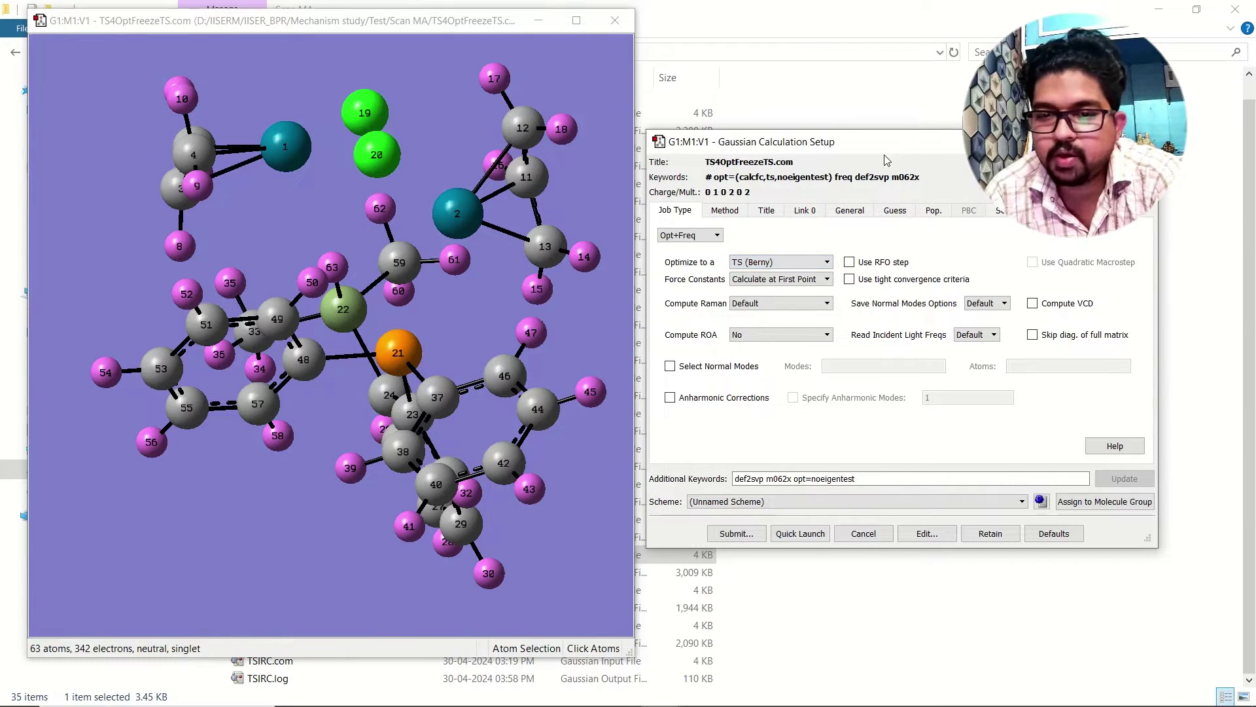
pyautogui.moveTo(888, 145); pyautogui.dragTo(678, 179)
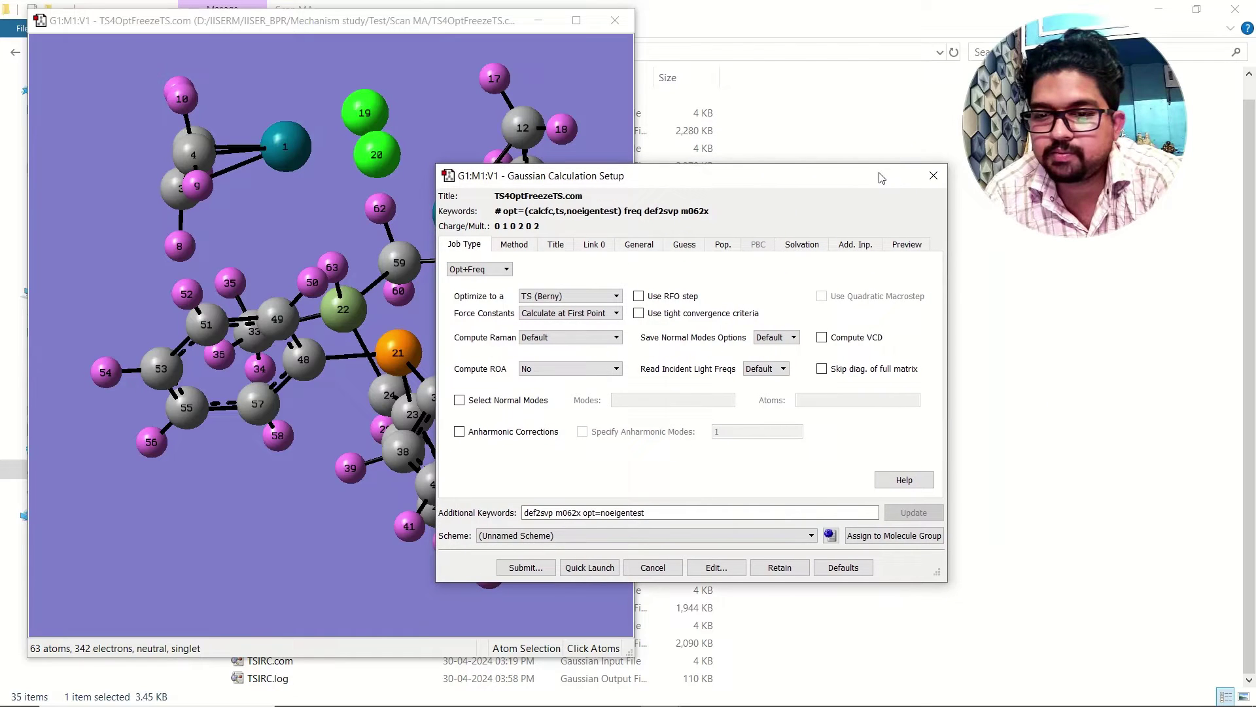
pyautogui.click(934, 175)
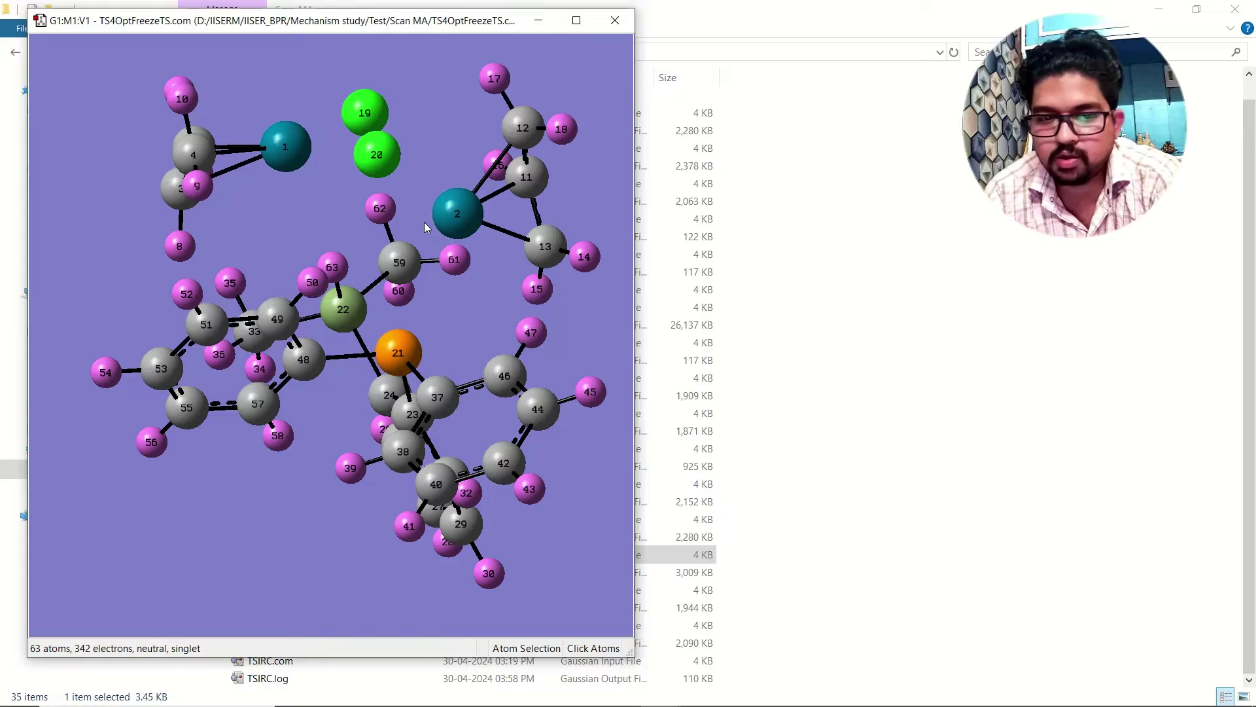
# - Reopen the Atom Group Editor to review the Freeze groups, and close the TS4OptFreezeTS molecule window
pyautogui.rightClick(406, 136)
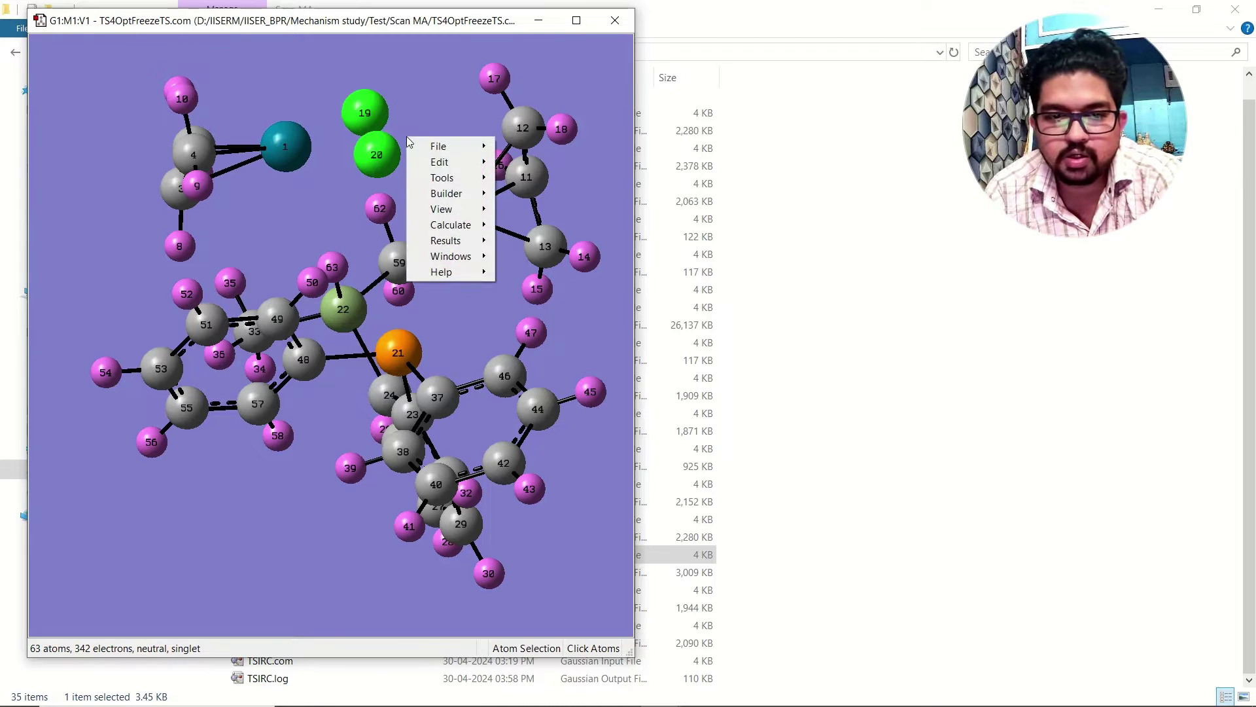
pyautogui.moveTo(456, 182)
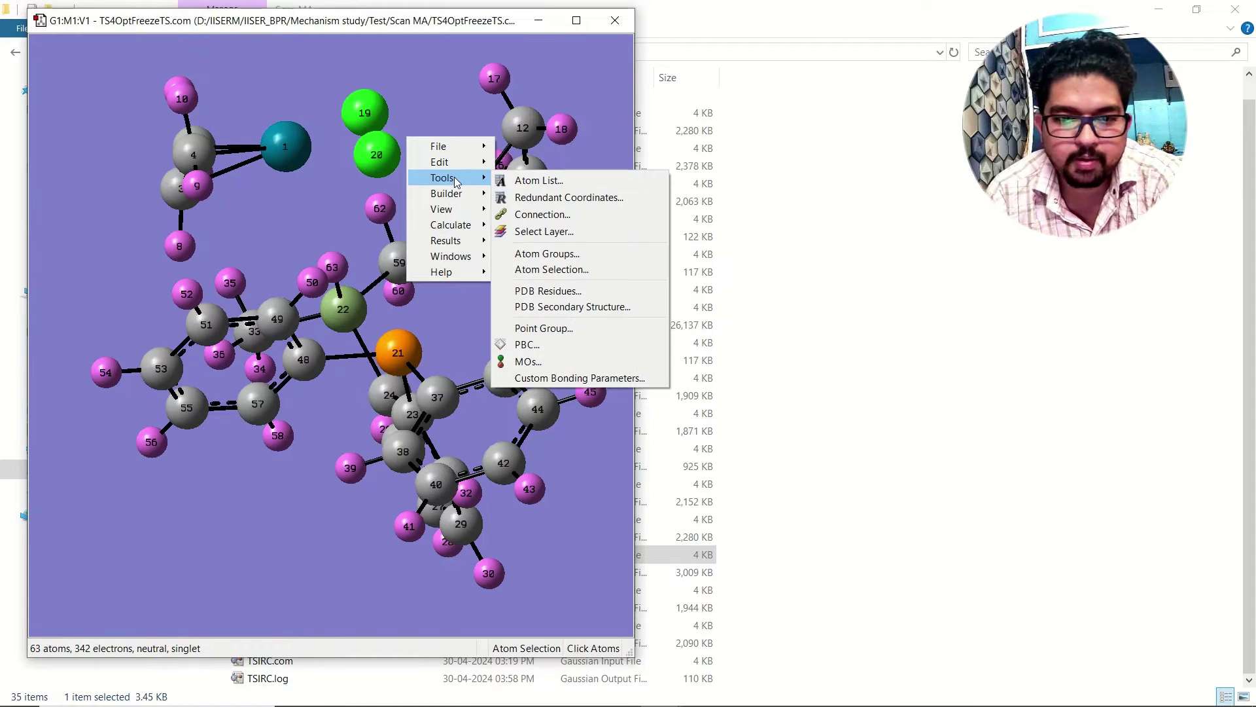
pyautogui.click(571, 255)
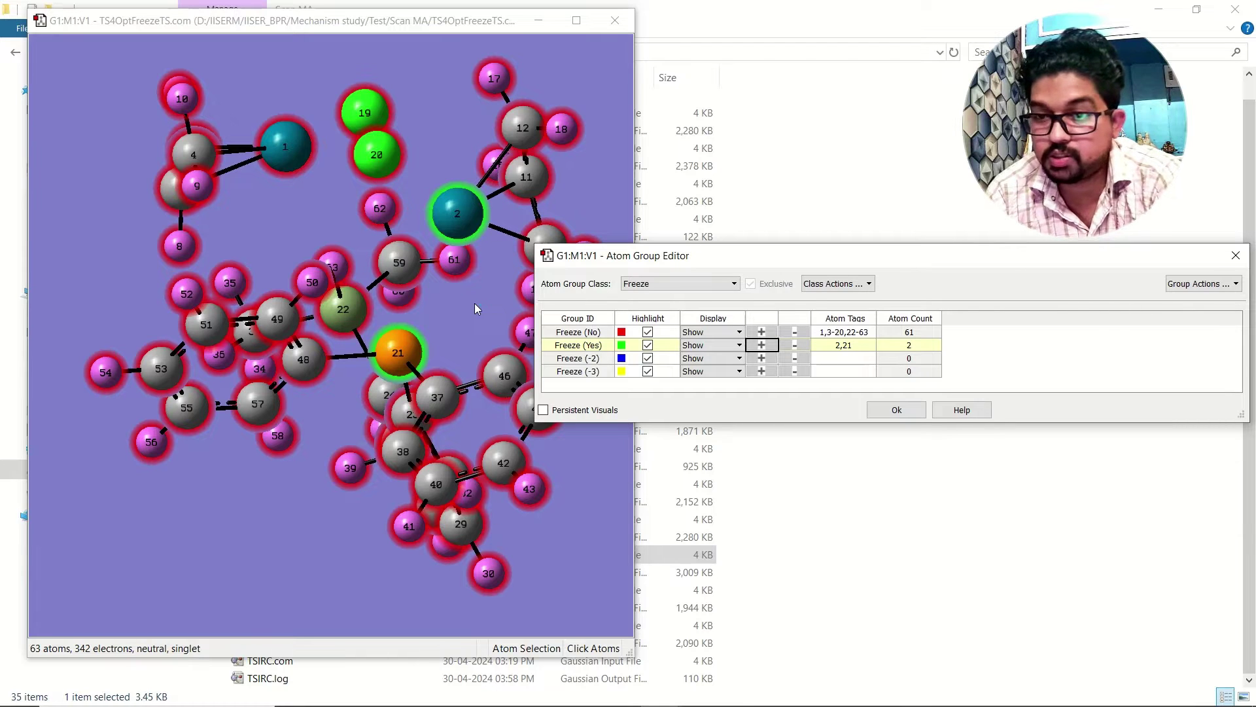
pyautogui.click(614, 23)
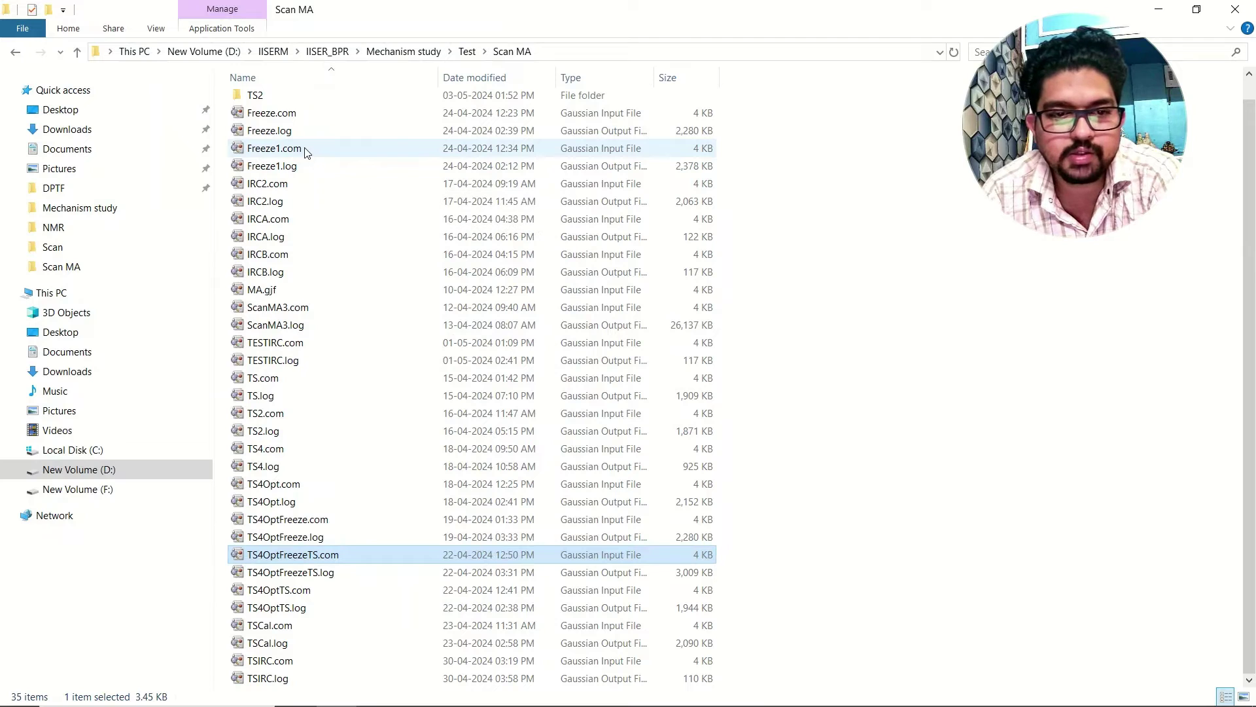
# - Open TS4OptFreezeTS.com in Notepad++, examine its route line and coordinates, and close it to return to the Scan MA folder
pyautogui.rightClick(316, 562)
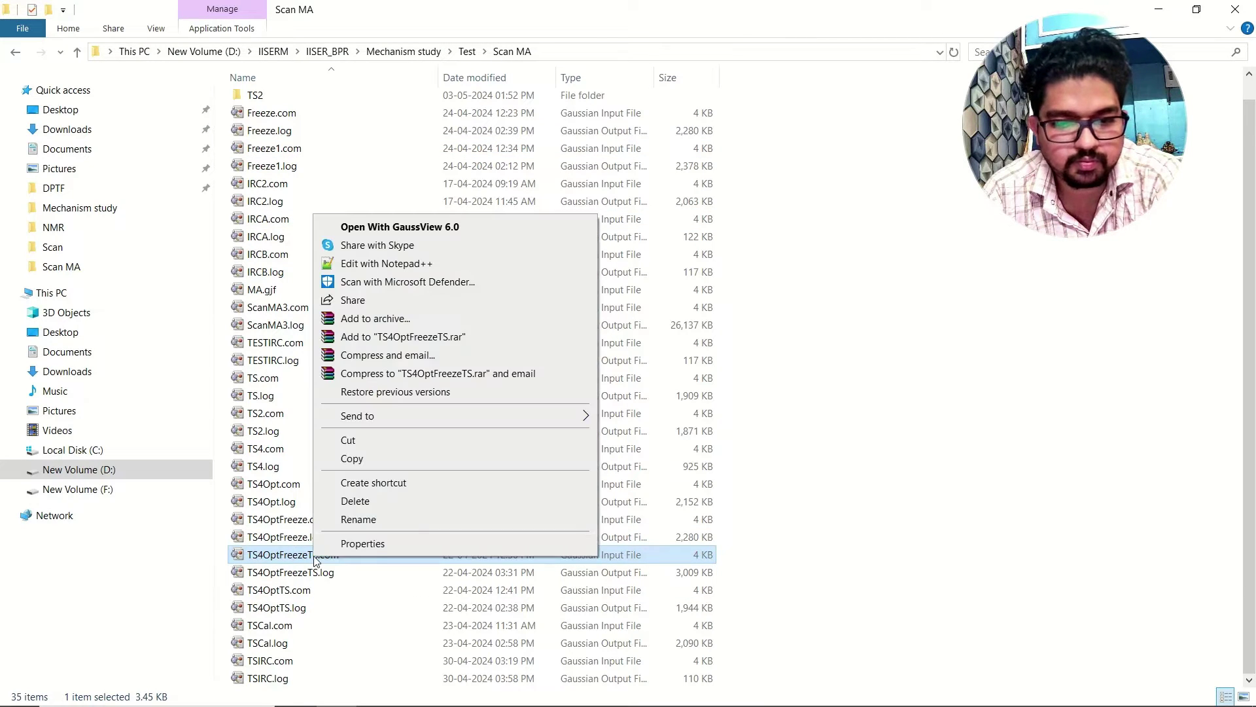
pyautogui.click(372, 264)
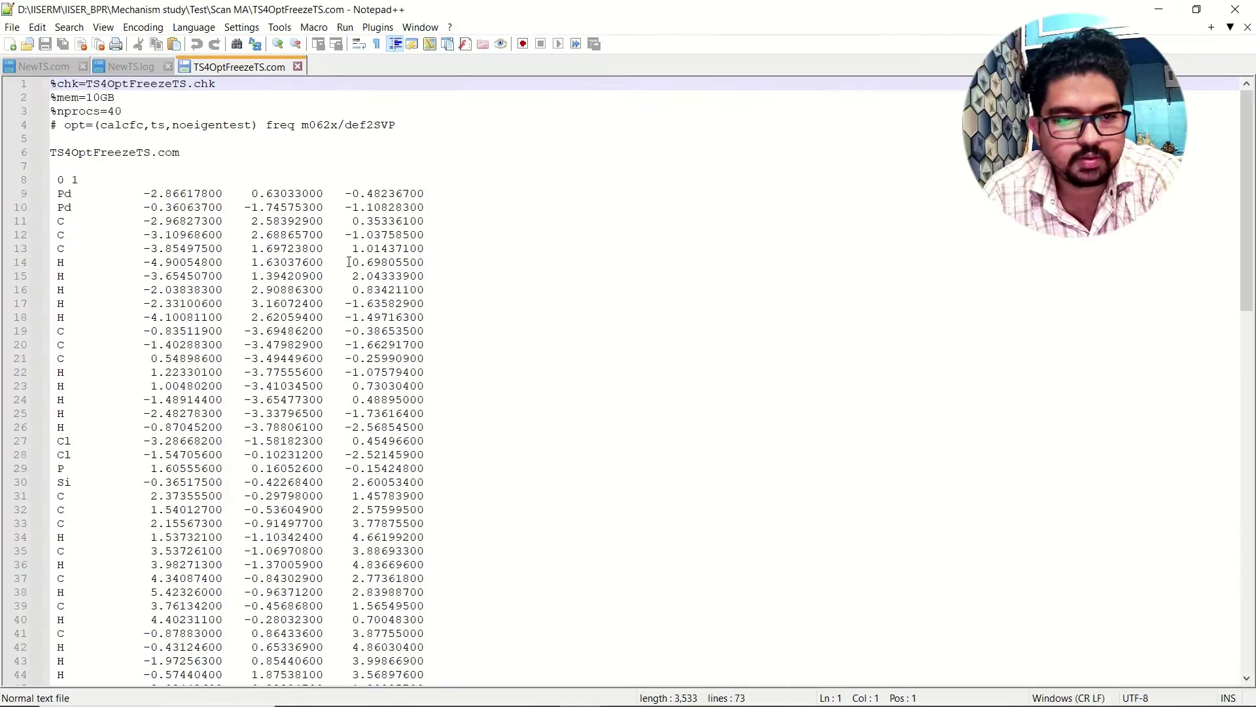
pyautogui.scroll(-7, 308, 249)
pyautogui.scroll(7, 307, 249)
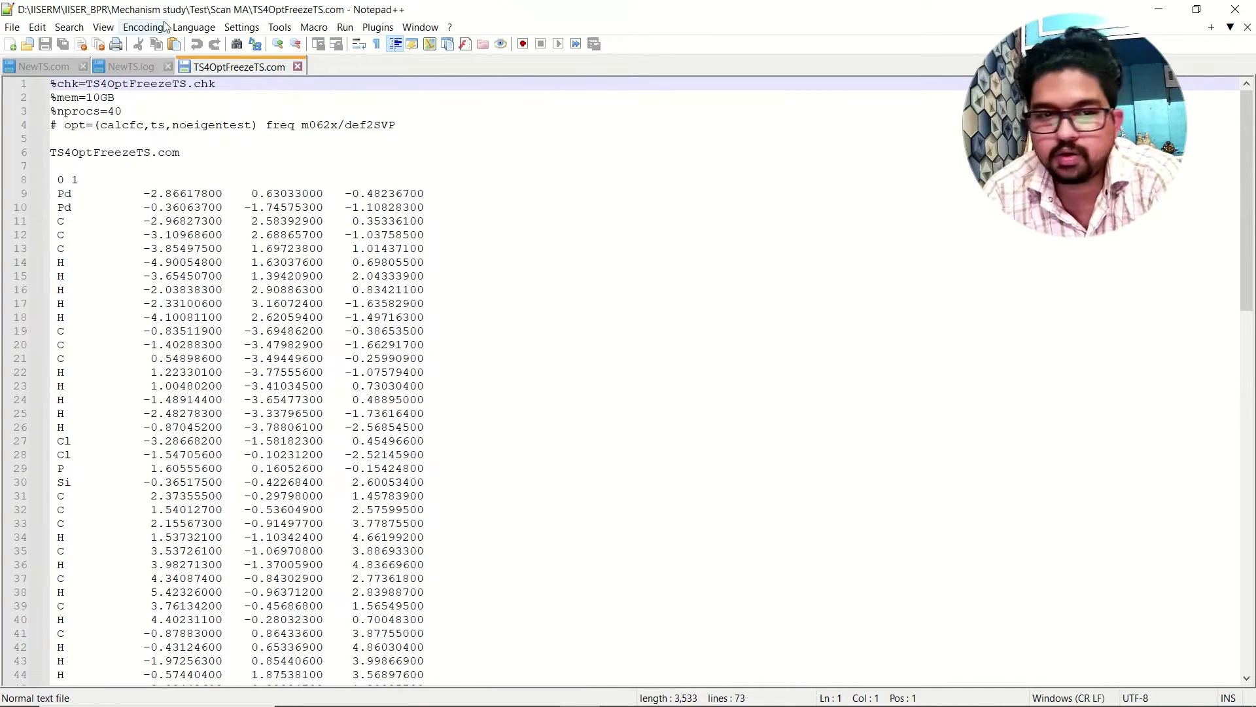
pyautogui.click(298, 66)
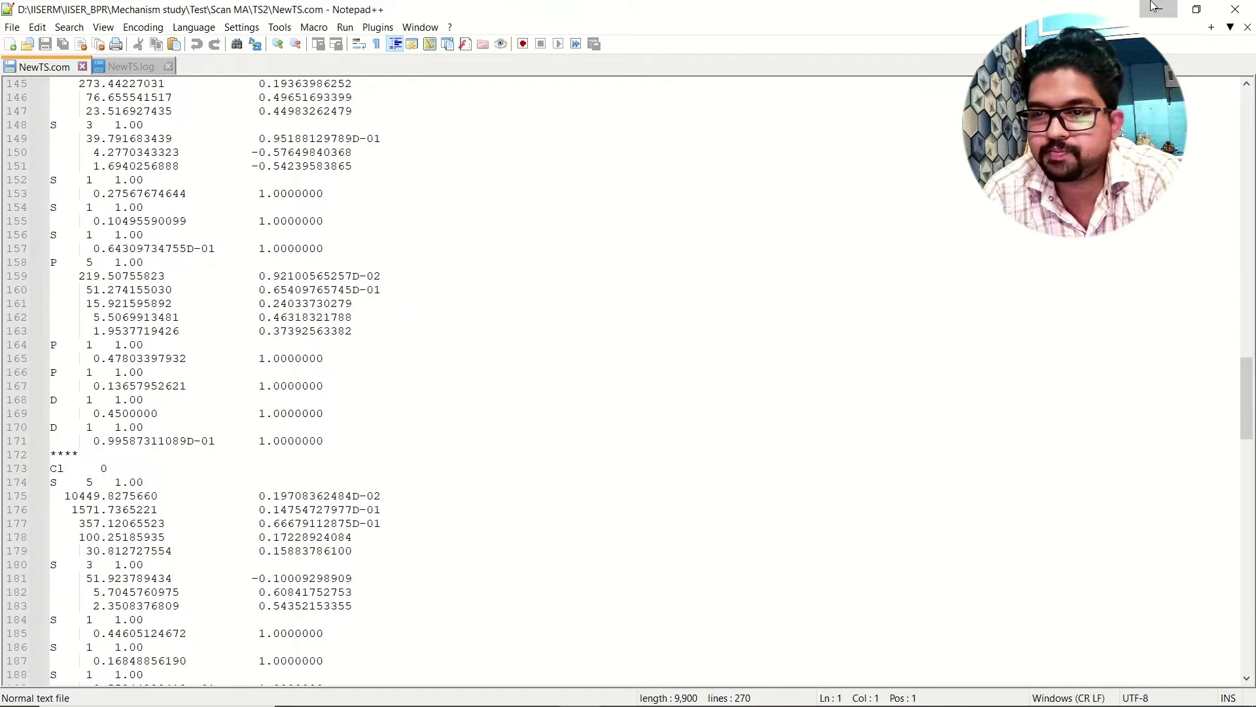
pyautogui.hotkey('alt', 'Tab')
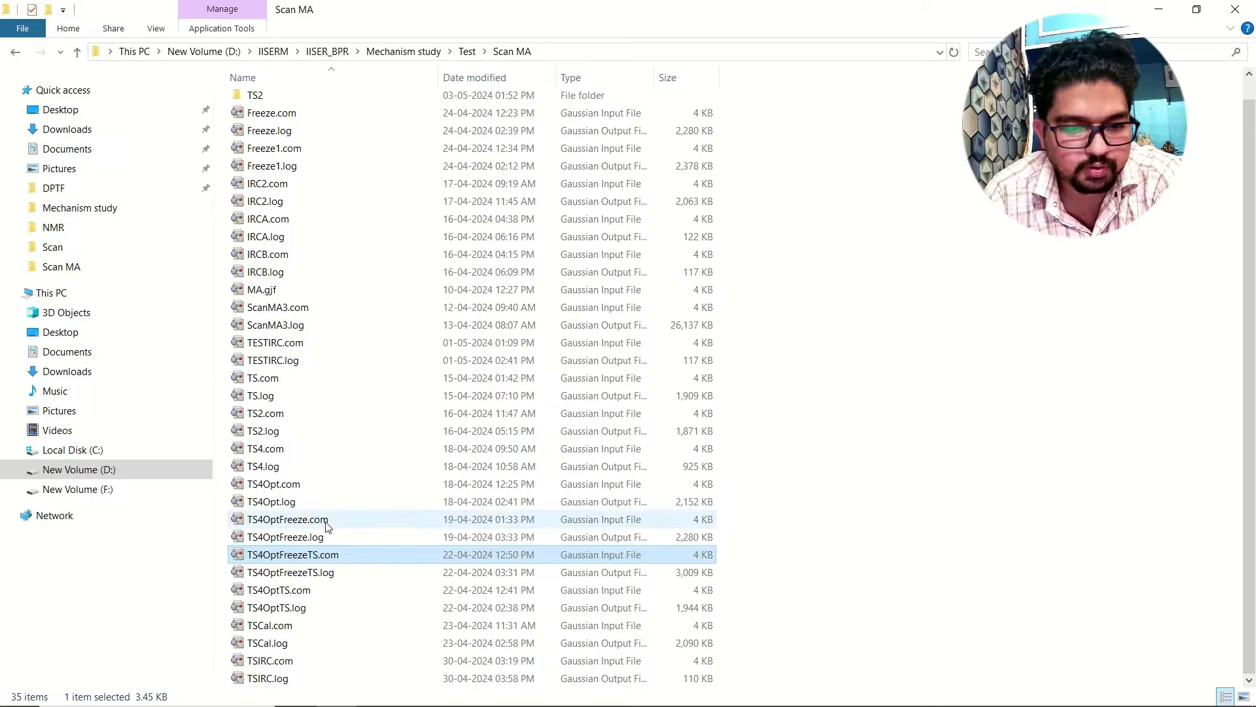
# - Open TS4OptFreeze.com in Notepad++ and examine the -1 freeze flag on the second Pd atom
pyautogui.doubleClick(289, 520)
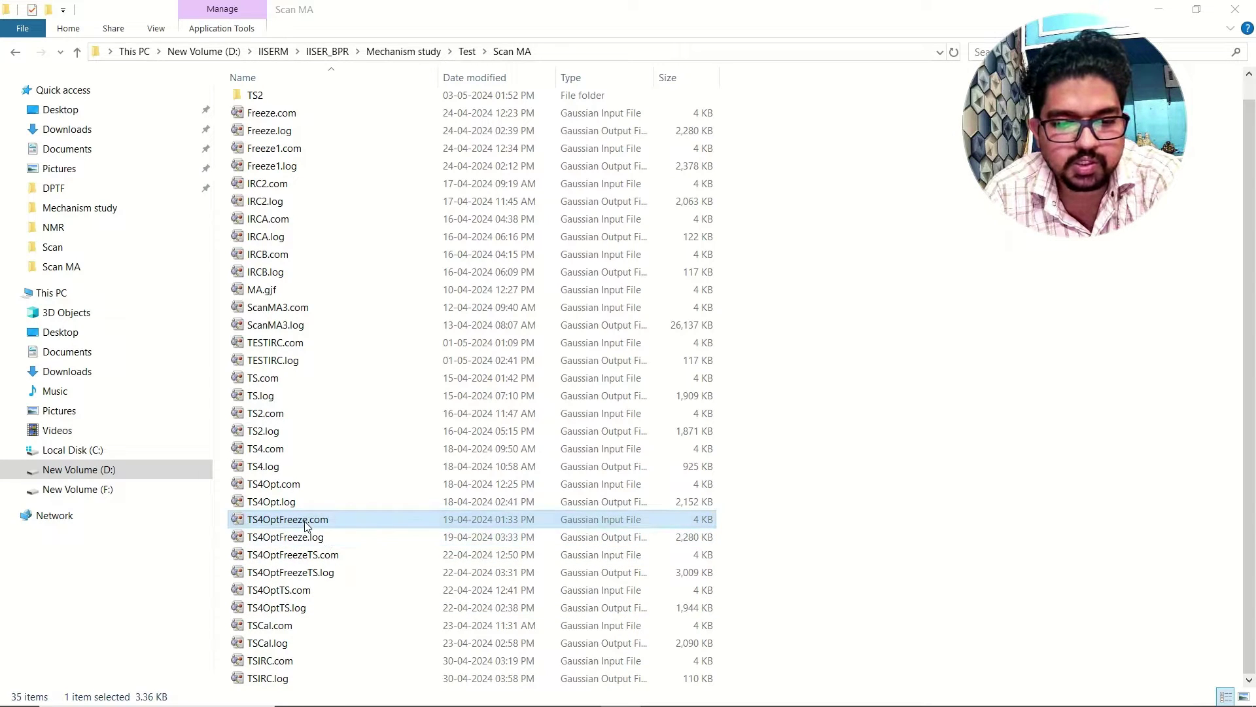
pyautogui.rightClick(305, 521)
pyautogui.click(366, 229)
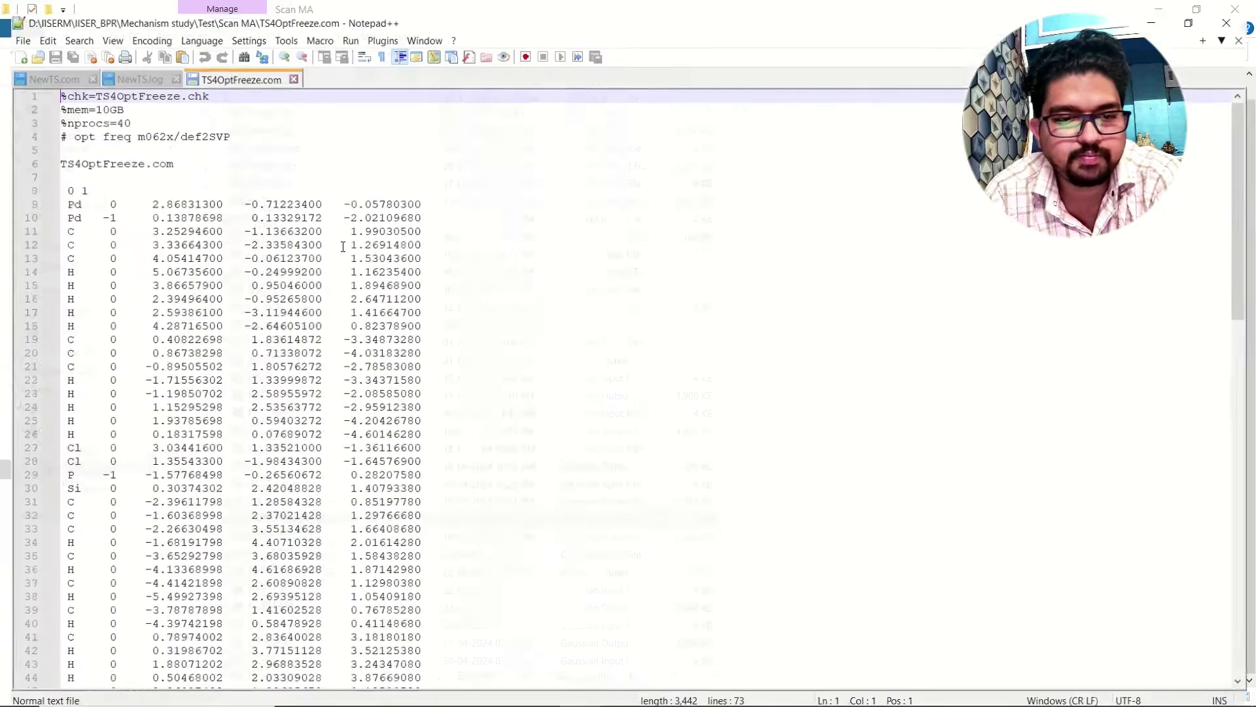
pyautogui.moveTo(108, 207); pyautogui.dragTo(94, 208)
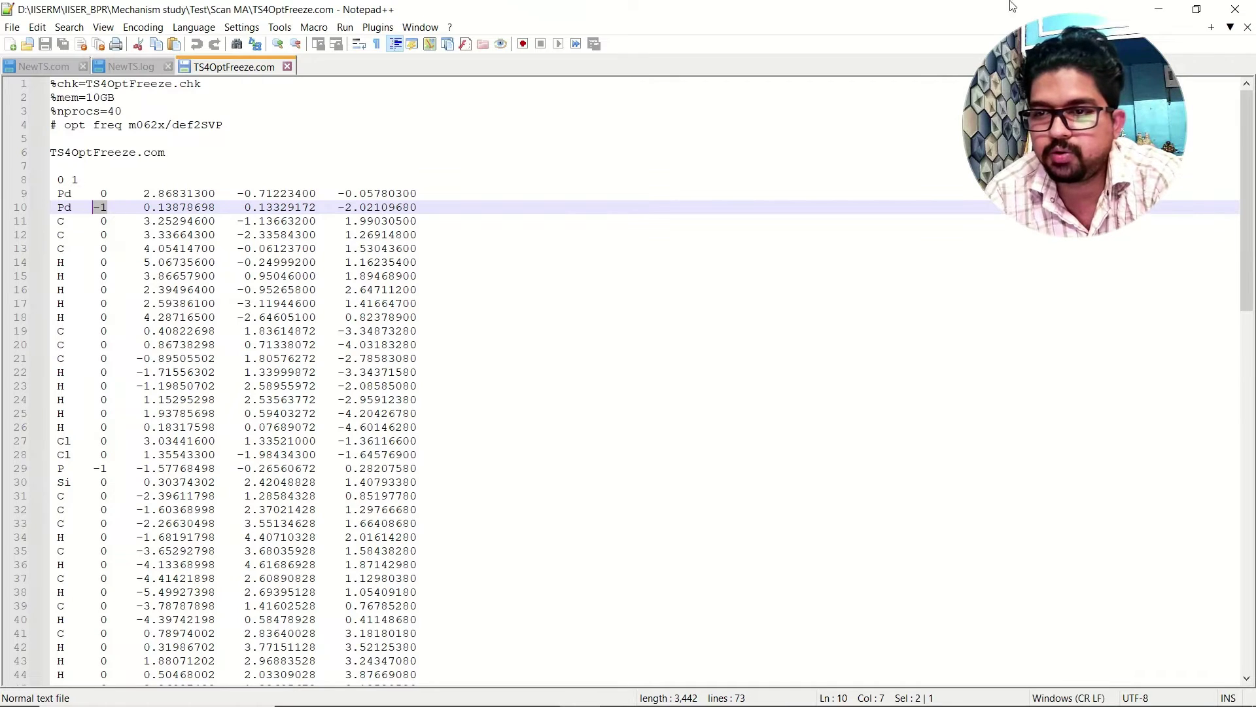
pyautogui.click(1159, 9)
# - Open TS4OptFreeze.com in GaussView, show the atom number labels, and inspect the positions of Pd atom 2 and P atom 21
pyautogui.doubleClick(273, 520)
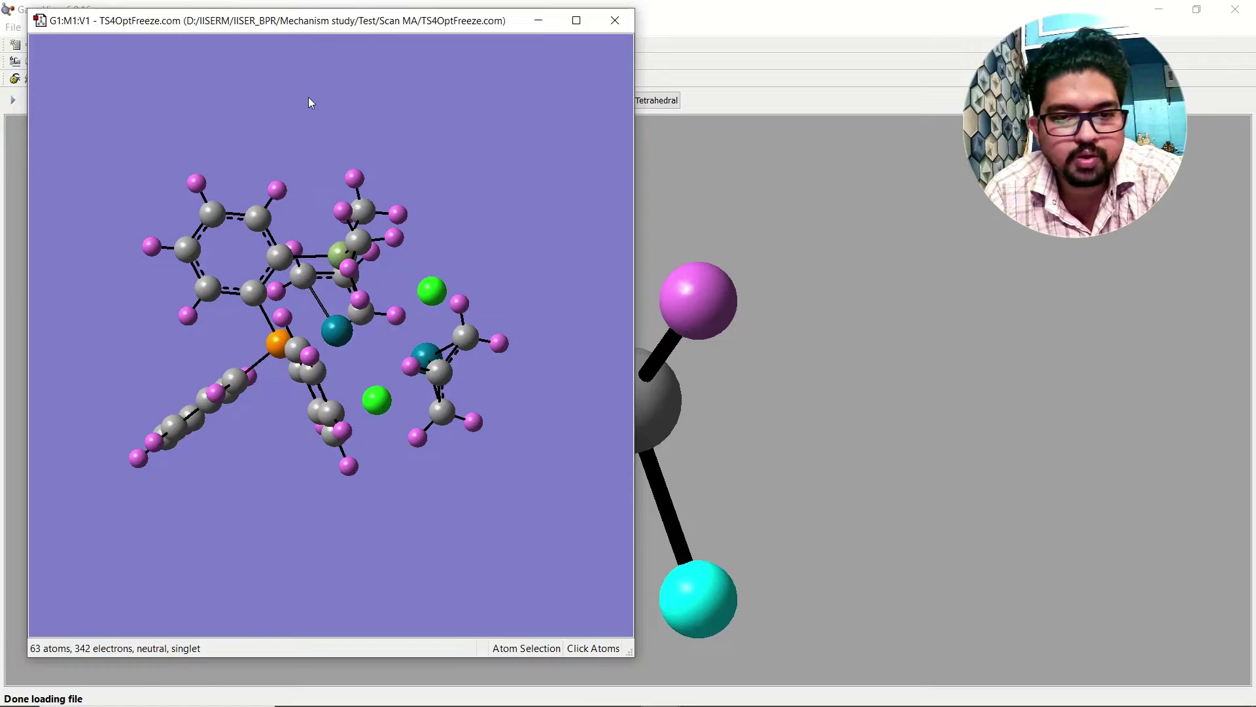
pyautogui.rightClick(309, 100)
pyautogui.moveTo(367, 169)
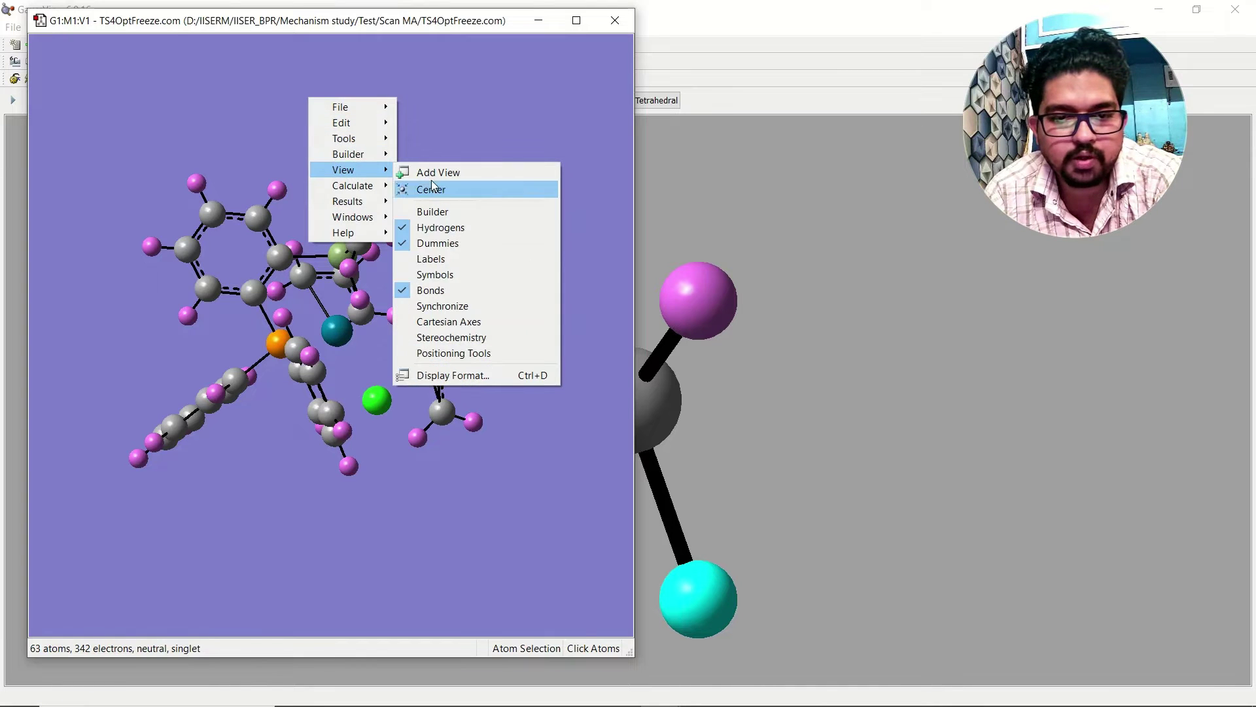
pyautogui.click(449, 259)
pyautogui.scroll(-3, 365, 229)
pyautogui.scroll(5, 368, 267)
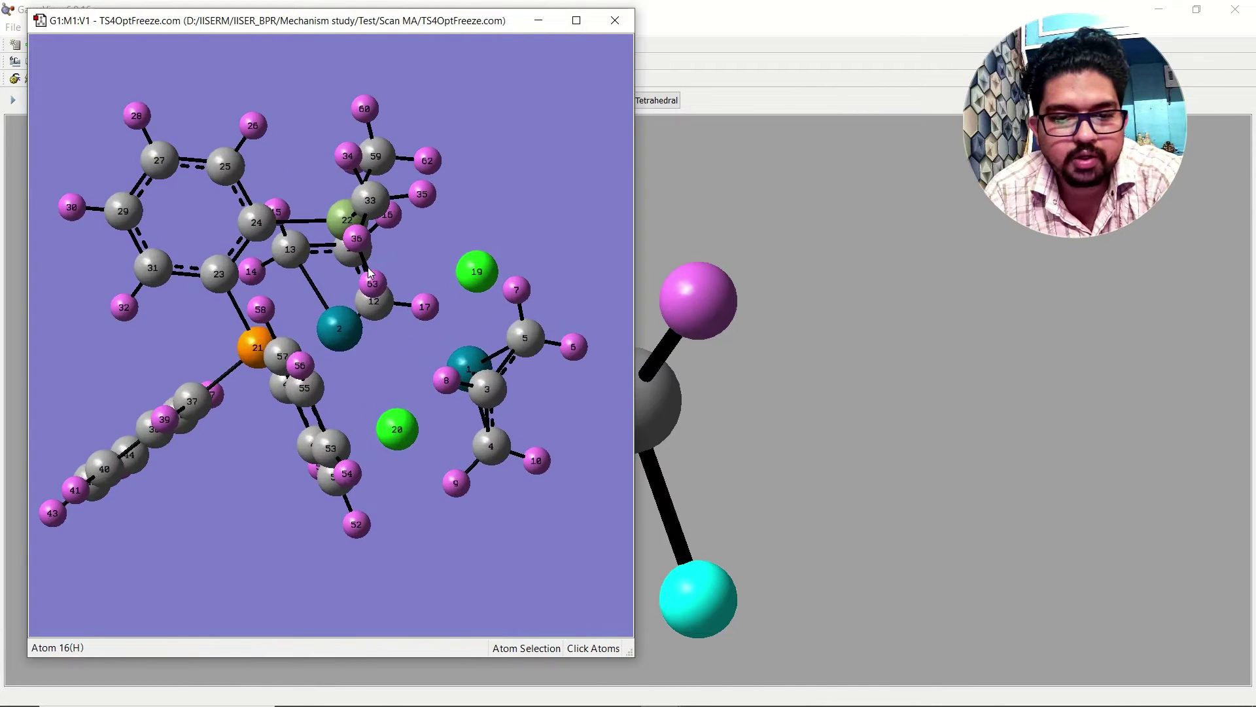
pyautogui.moveTo(366, 298); pyautogui.dragTo(429, 163)
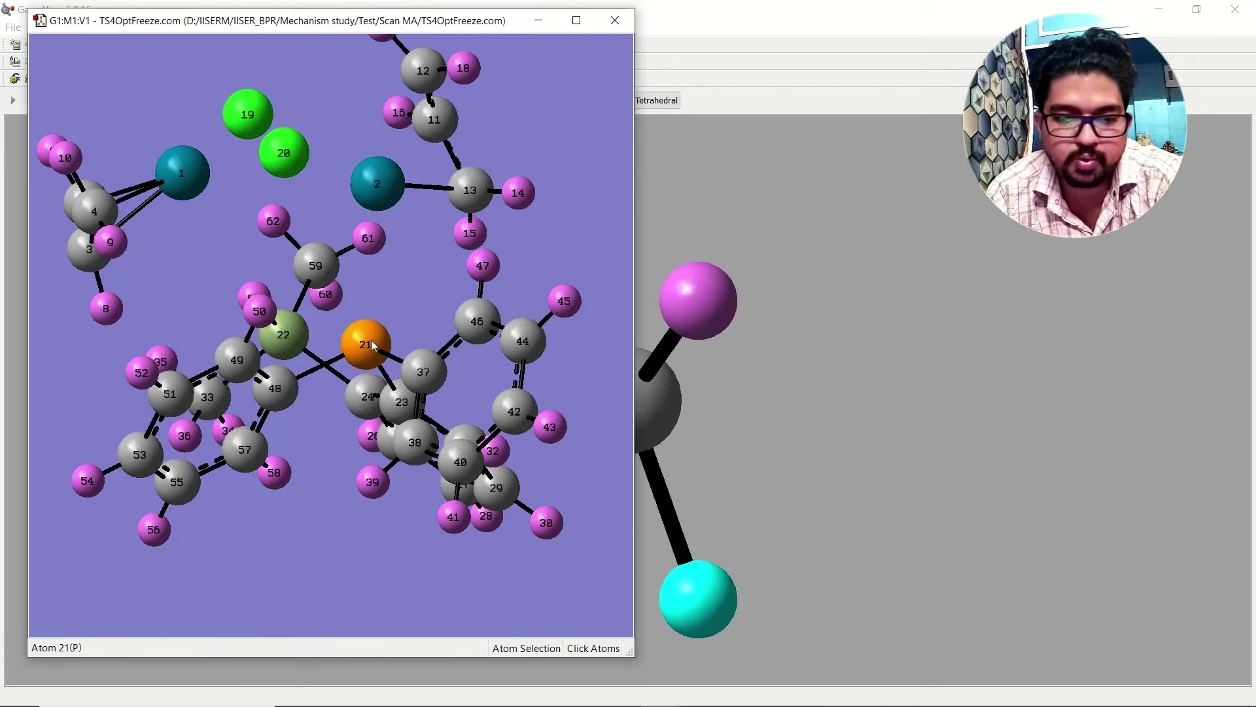
# - Switch back to TS4OptFreeze.com in Notepad++ and examine the -1 freeze flags of the second Pd atom and the P atom
pyautogui.moveTo(594, 701)
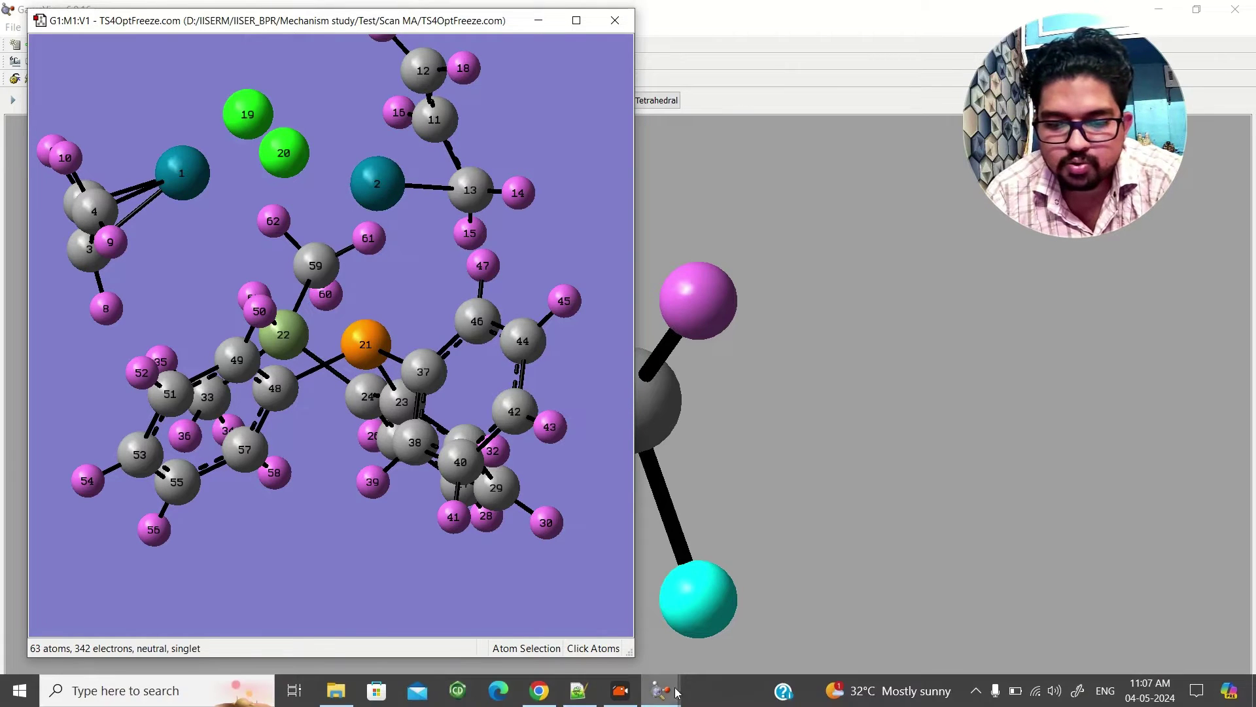
pyautogui.click(594, 699)
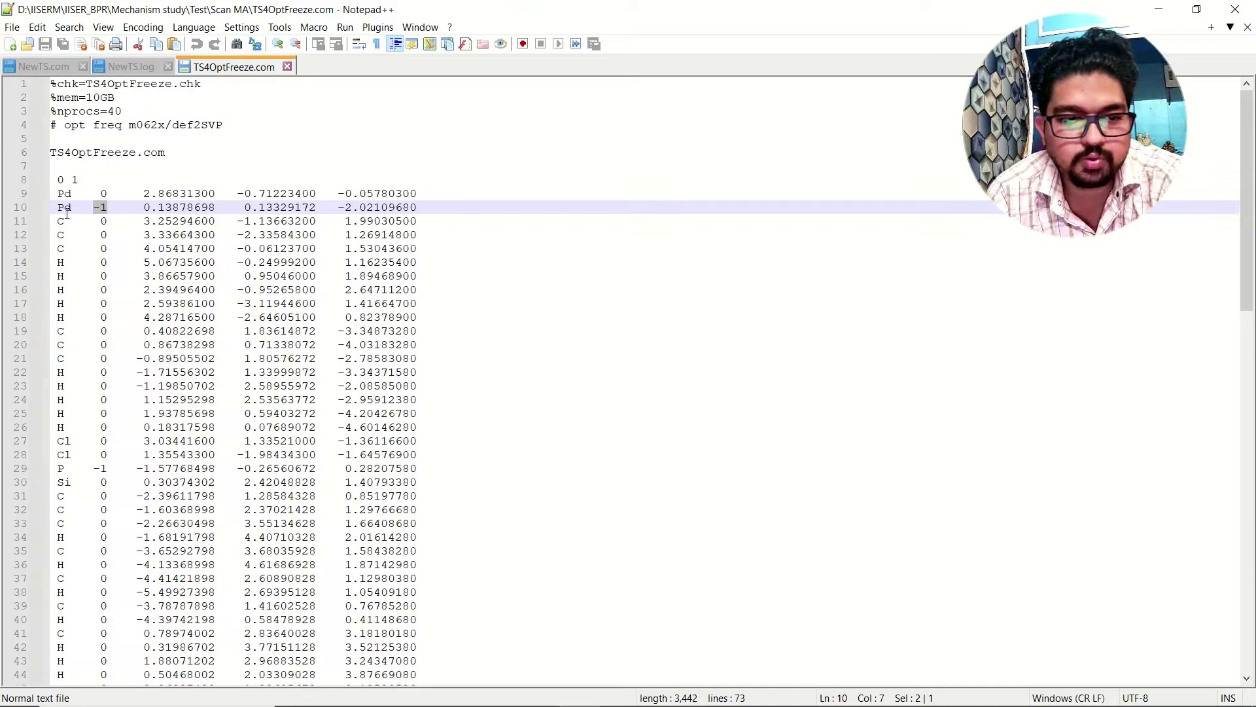
pyautogui.moveTo(114, 208); pyautogui.dragTo(93, 208)
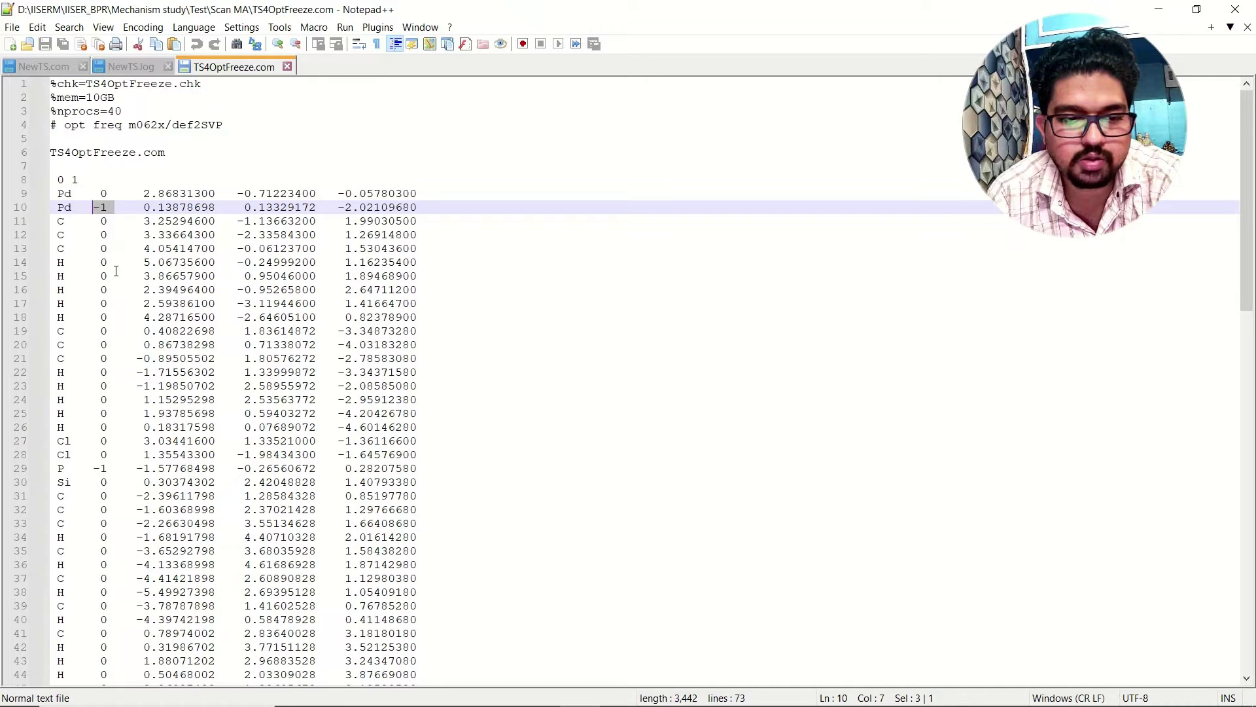
pyautogui.scroll(-1, 104, 398)
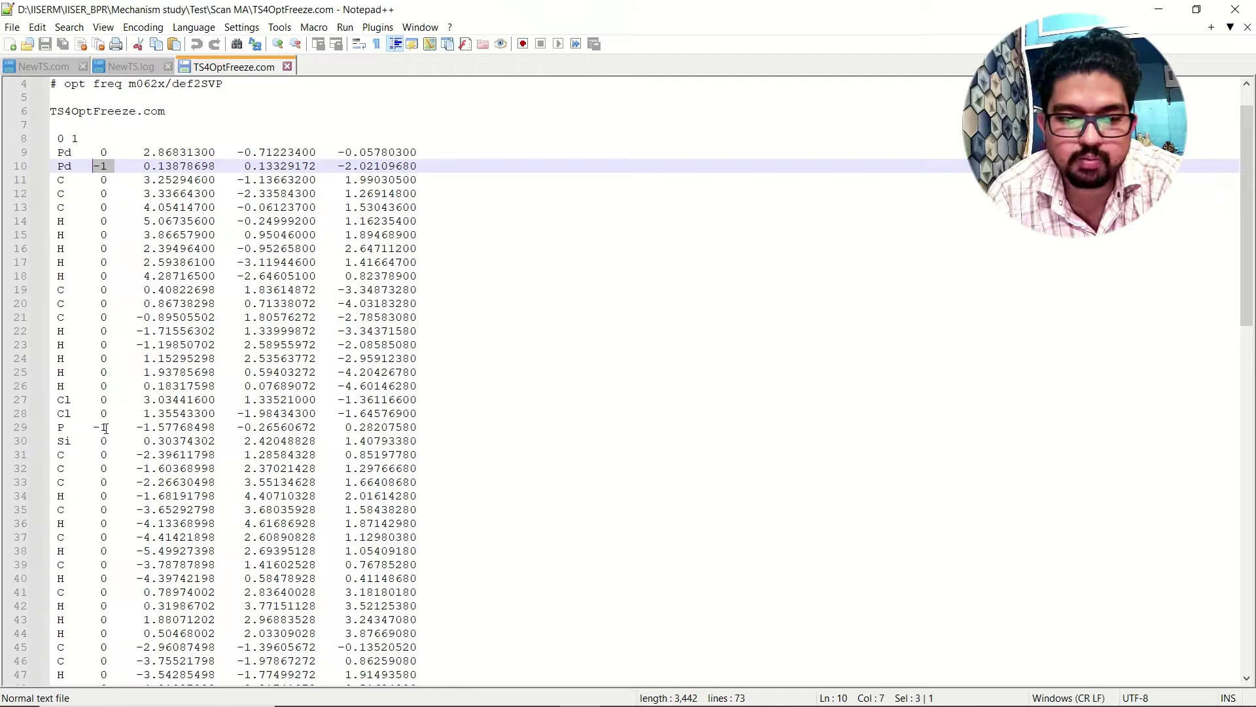
pyautogui.moveTo(110, 427); pyautogui.dragTo(95, 425)
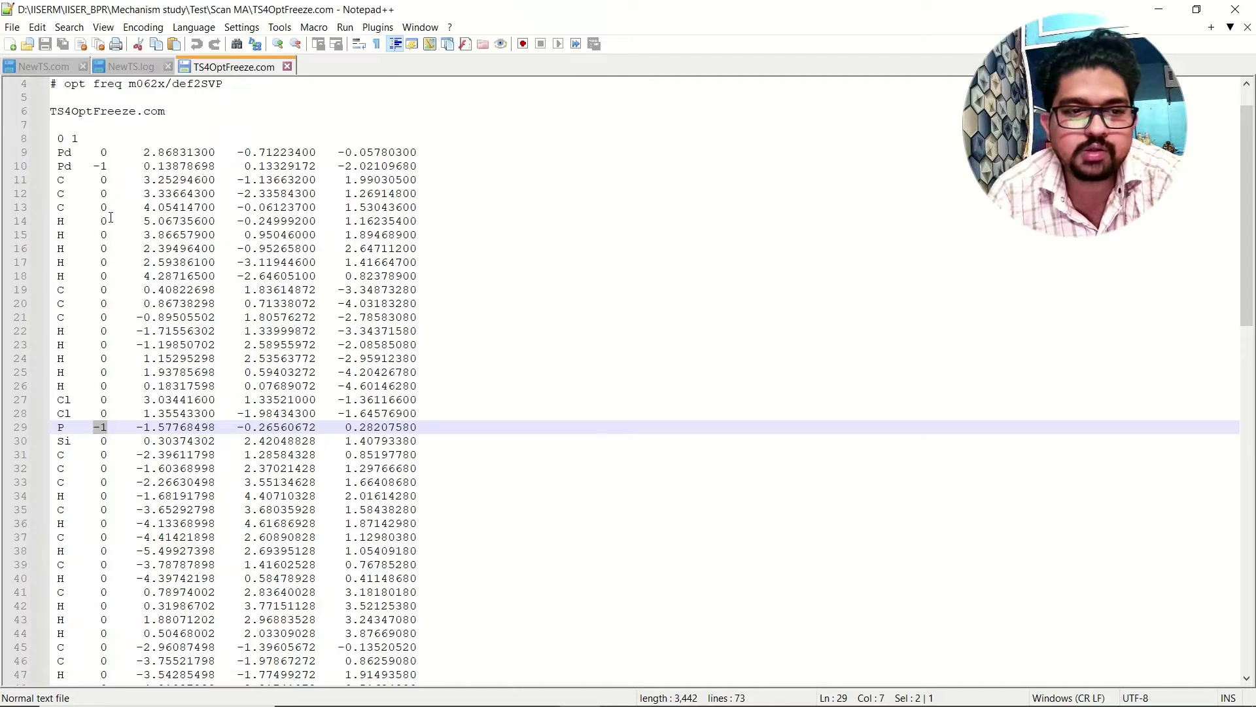
pyautogui.click(67, 165)
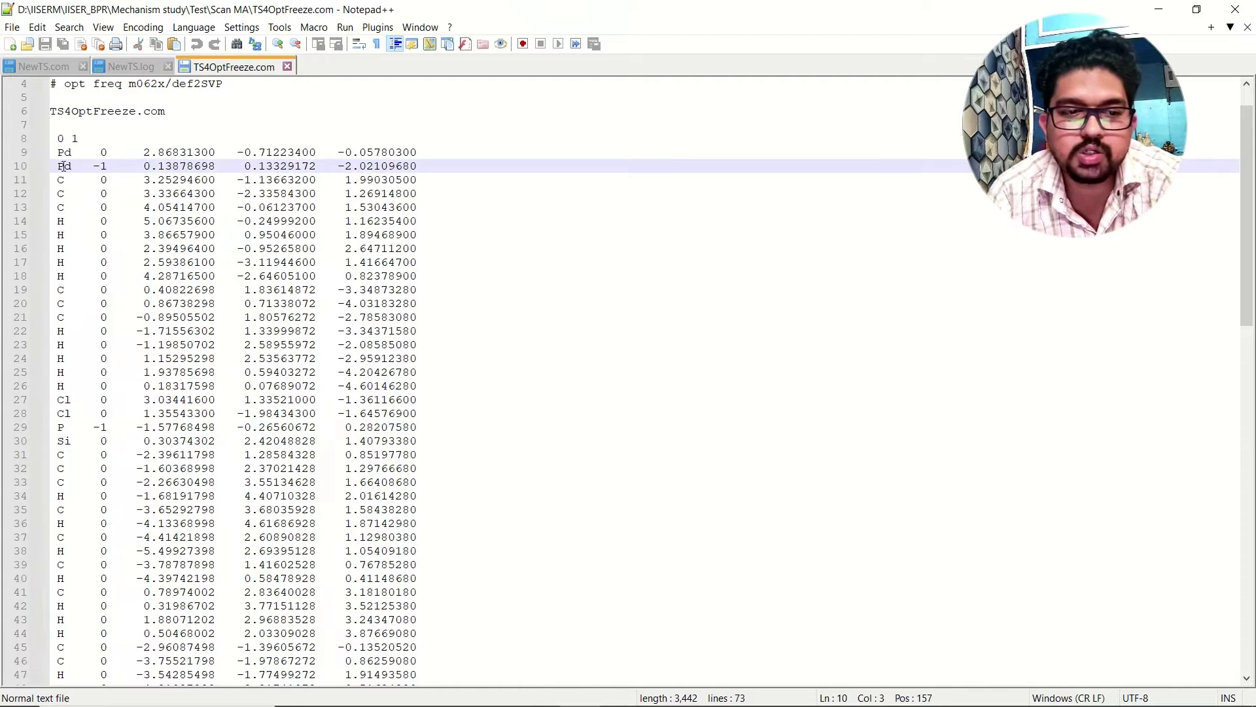
pyautogui.scroll(-4, 84, 425)
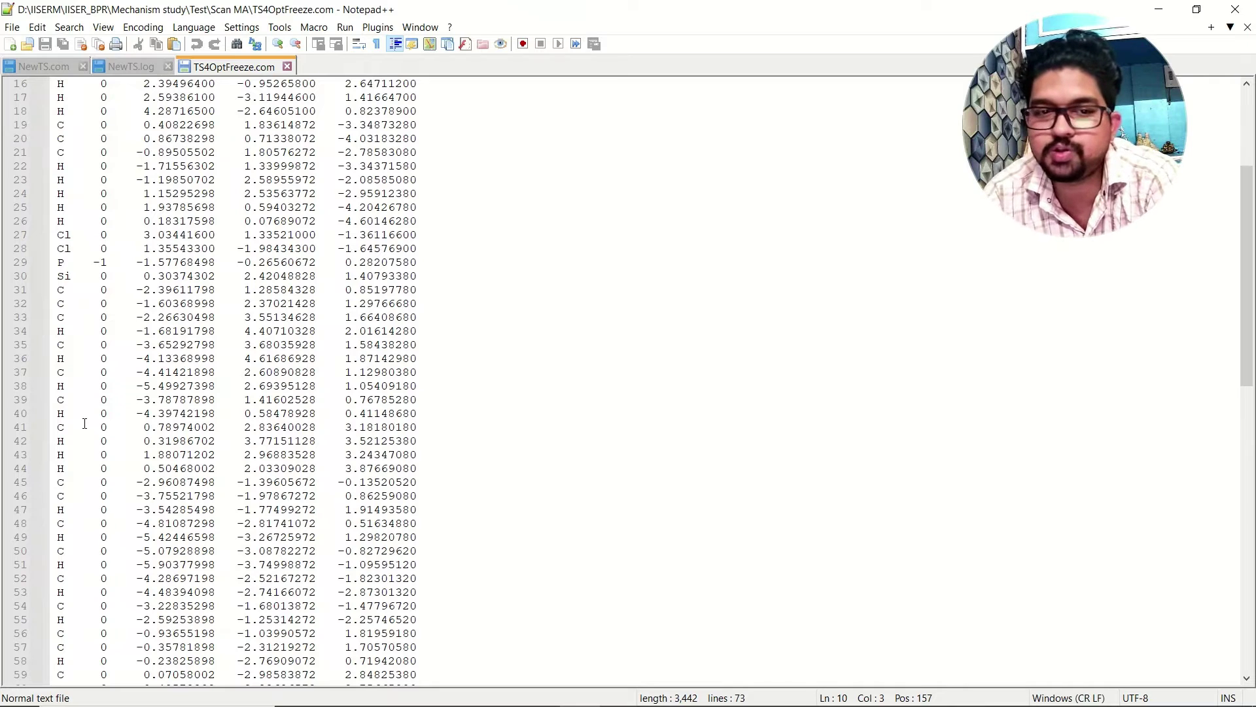
# - Close TS4OptFreeze.com in Notepad++, then close its molecule window and exit GaussView
pyautogui.click(286, 66)
pyautogui.click(1159, 9)
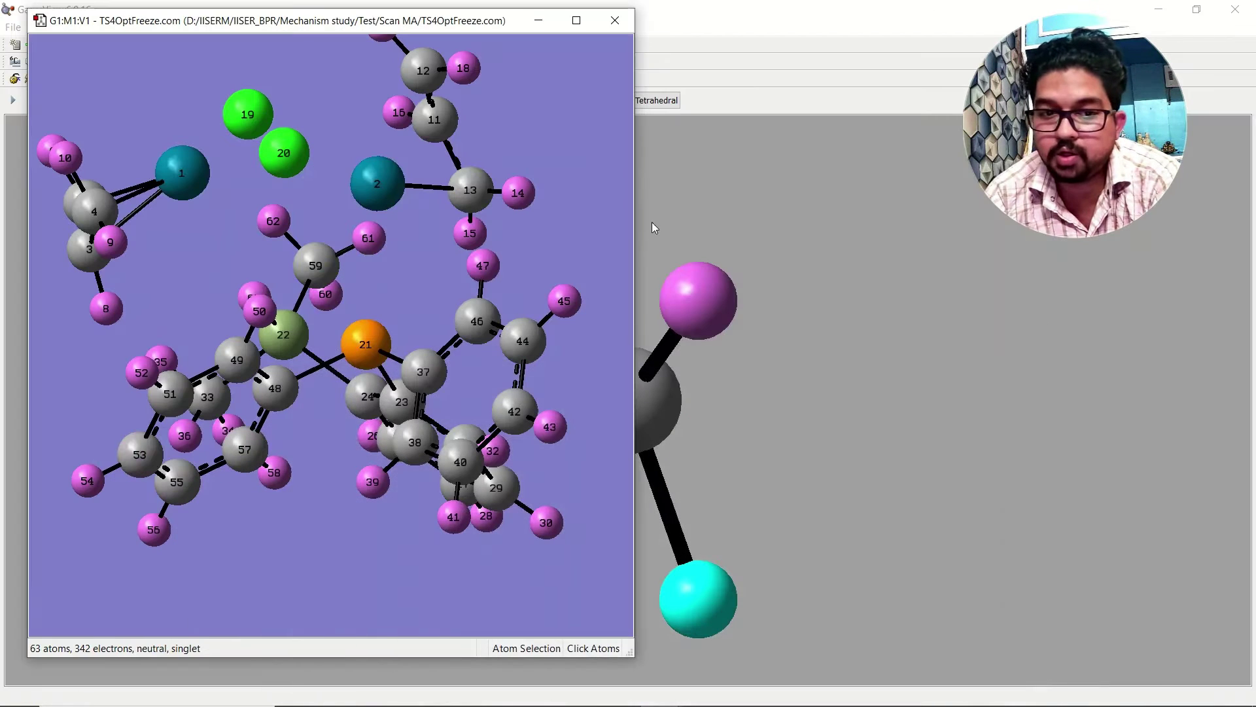
pyautogui.click(608, 29)
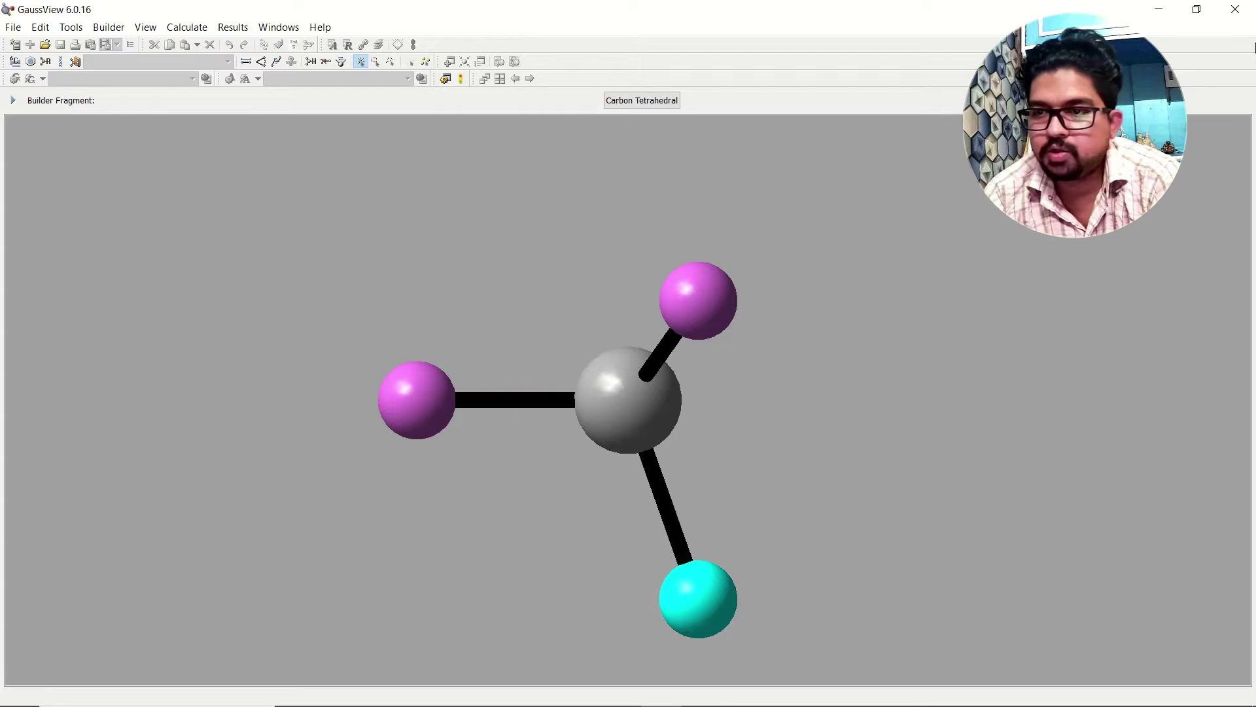
pyautogui.click(1235, 9)
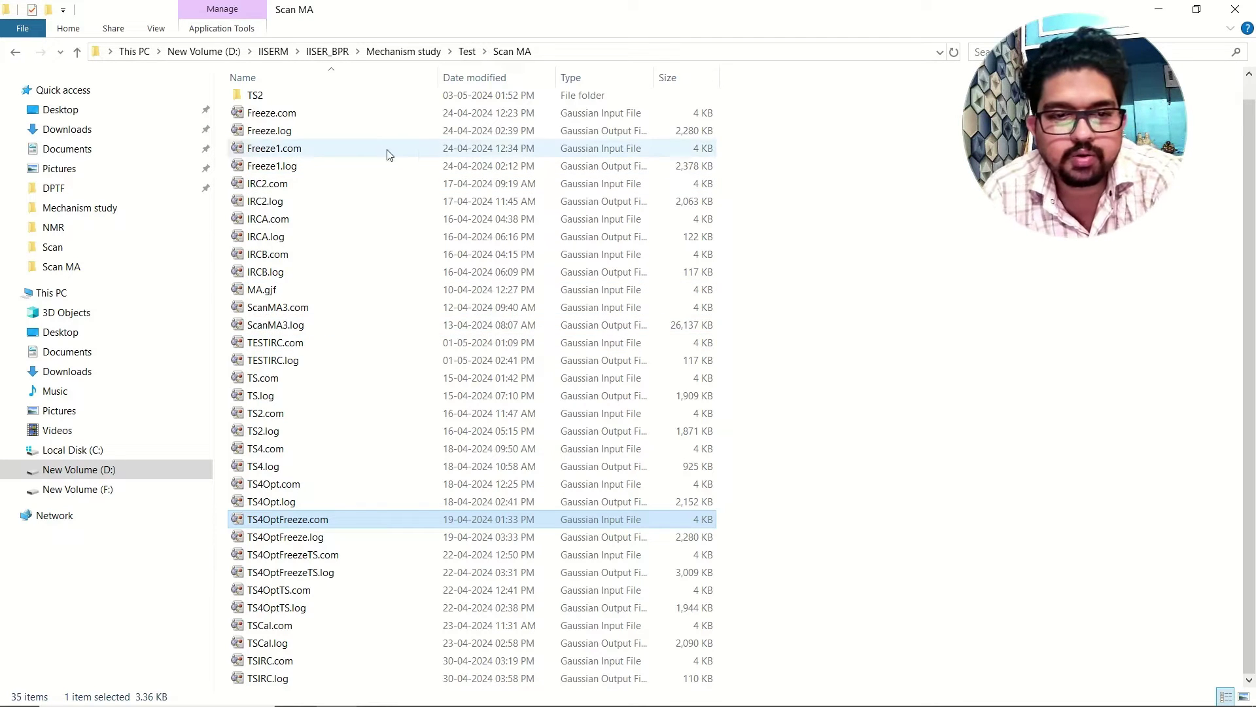
# - Open Freeze.com in Notepad++ and examine its ReadFreeze route line and the atom-freezing line below the coordinates
pyautogui.click(296, 115)
pyautogui.rightClick(298, 114)
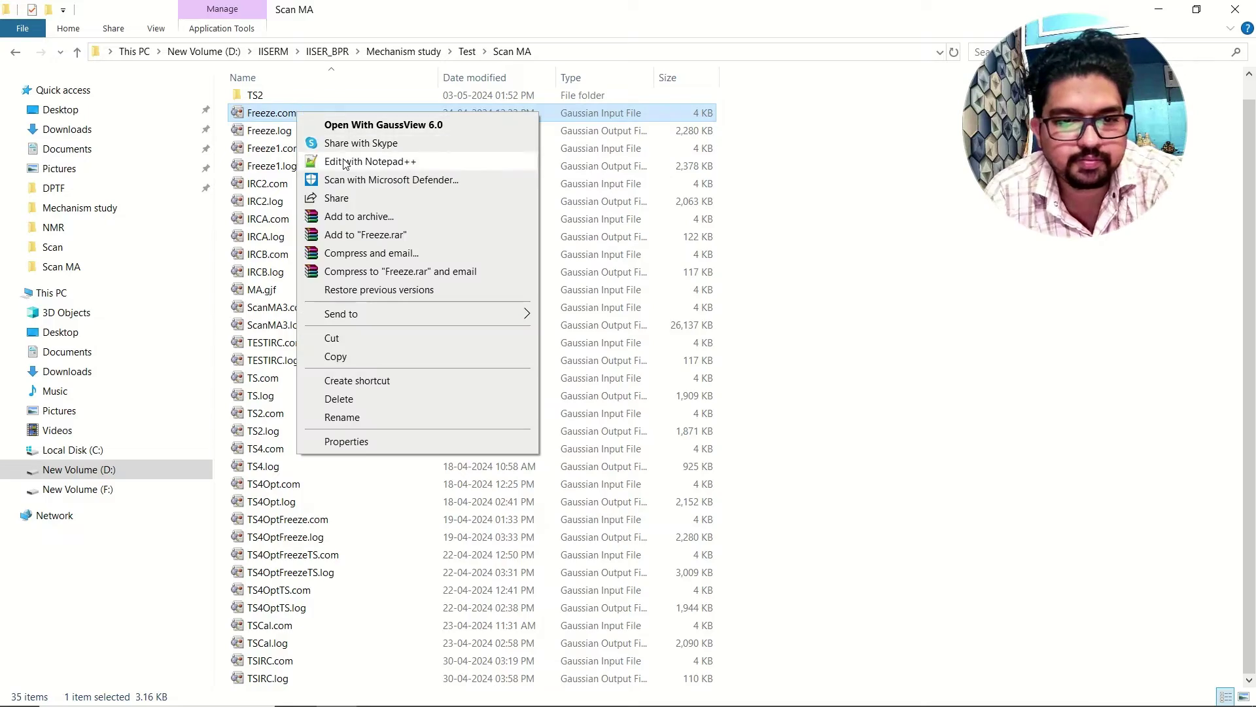
pyautogui.click(400, 161)
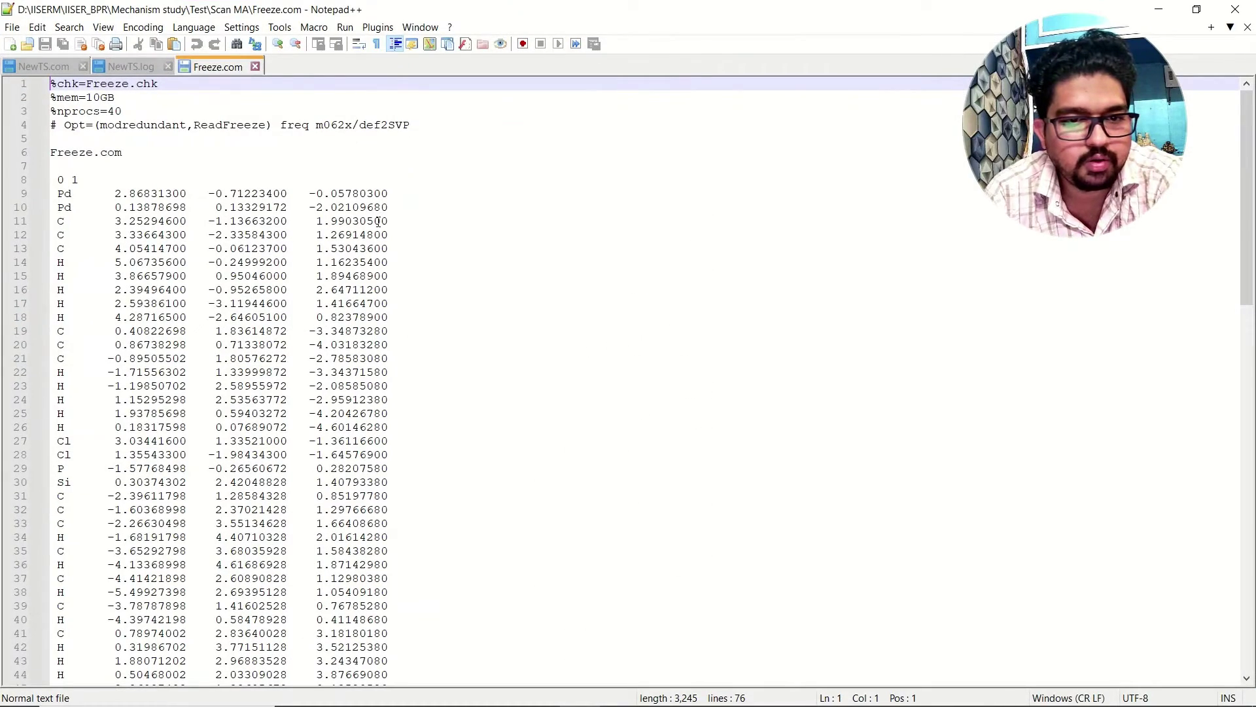
pyautogui.scroll(-11, 254, 235)
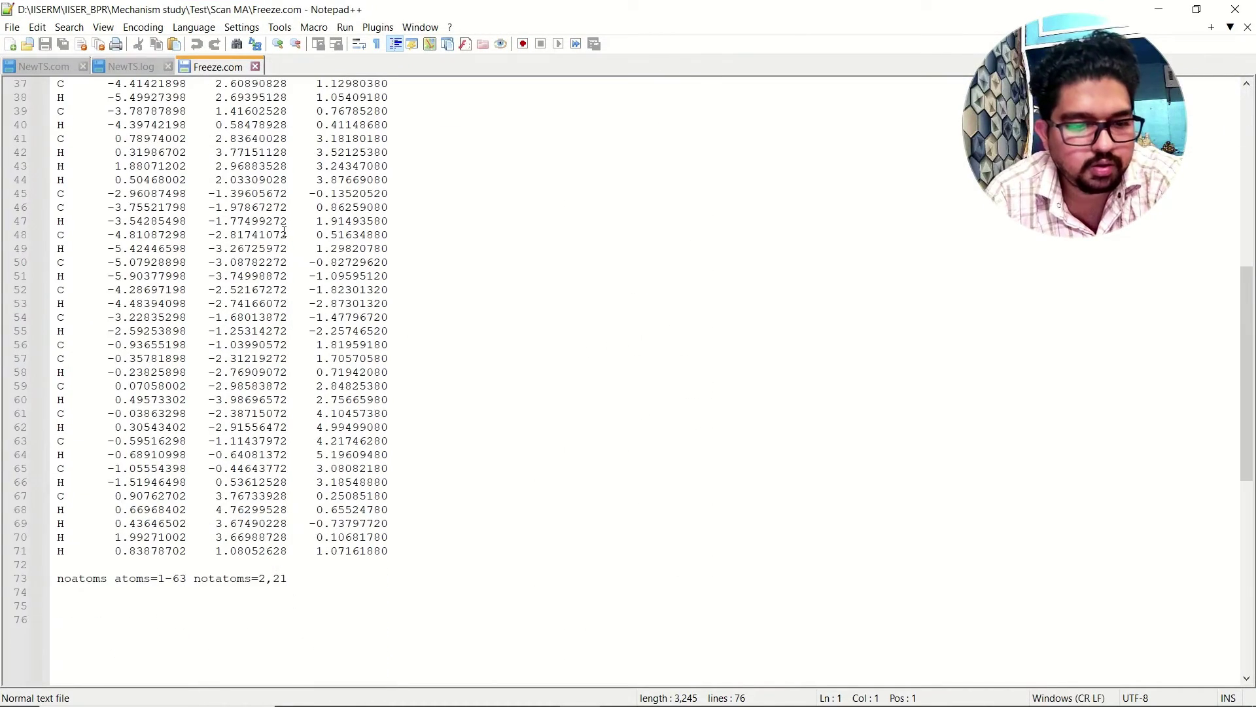
pyautogui.scroll(11, 275, 234)
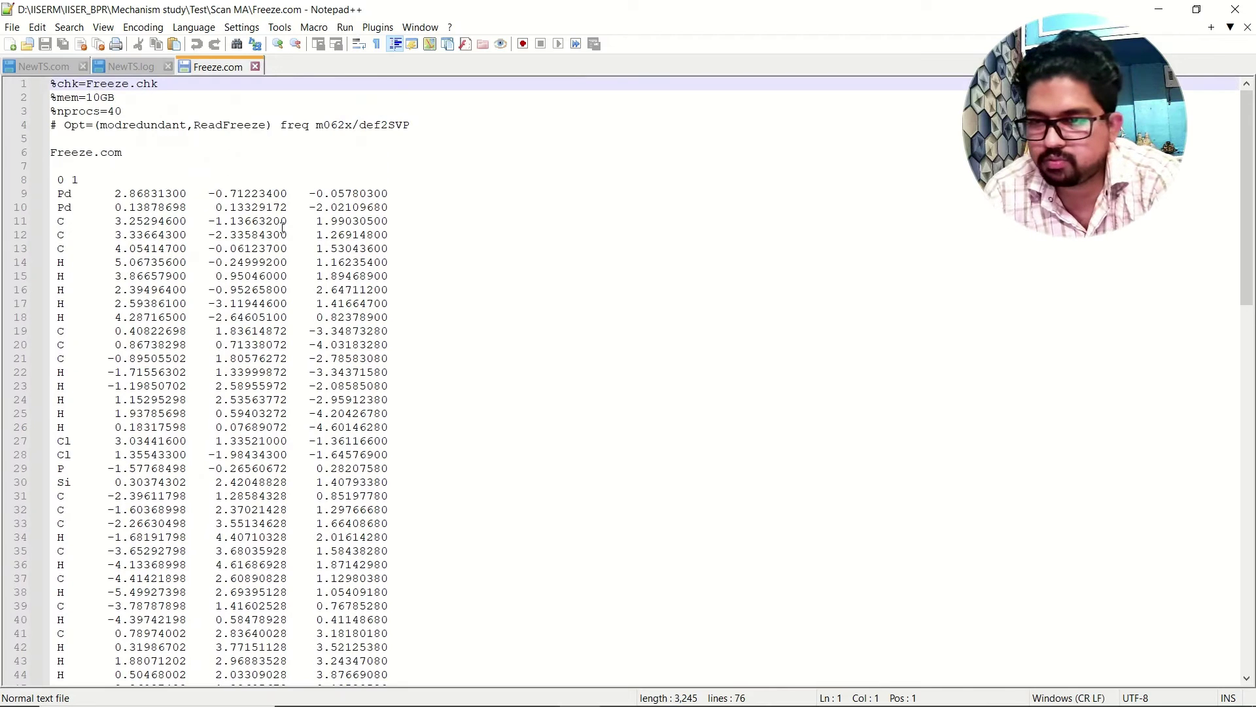
# - Minimize Notepad++ and open Freeze.com from the Scan MA folder in GaussView
pyautogui.click(1162, 8)
pyautogui.doubleClick(303, 115)
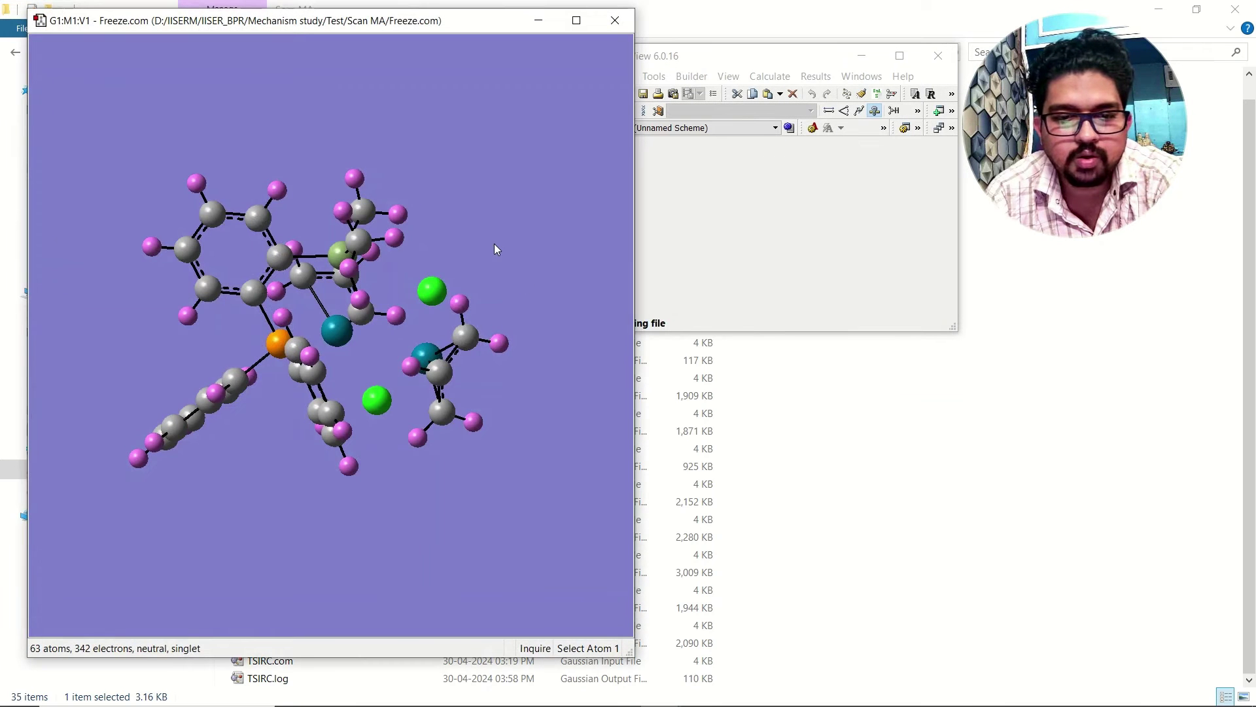
# - Show the atom number labels on the Freeze.com molecule and rotate it to bring palladium atom 2 and phosphorus atom 21 into view
pyautogui.rightClick(476, 191)
pyautogui.moveTo(517, 263)
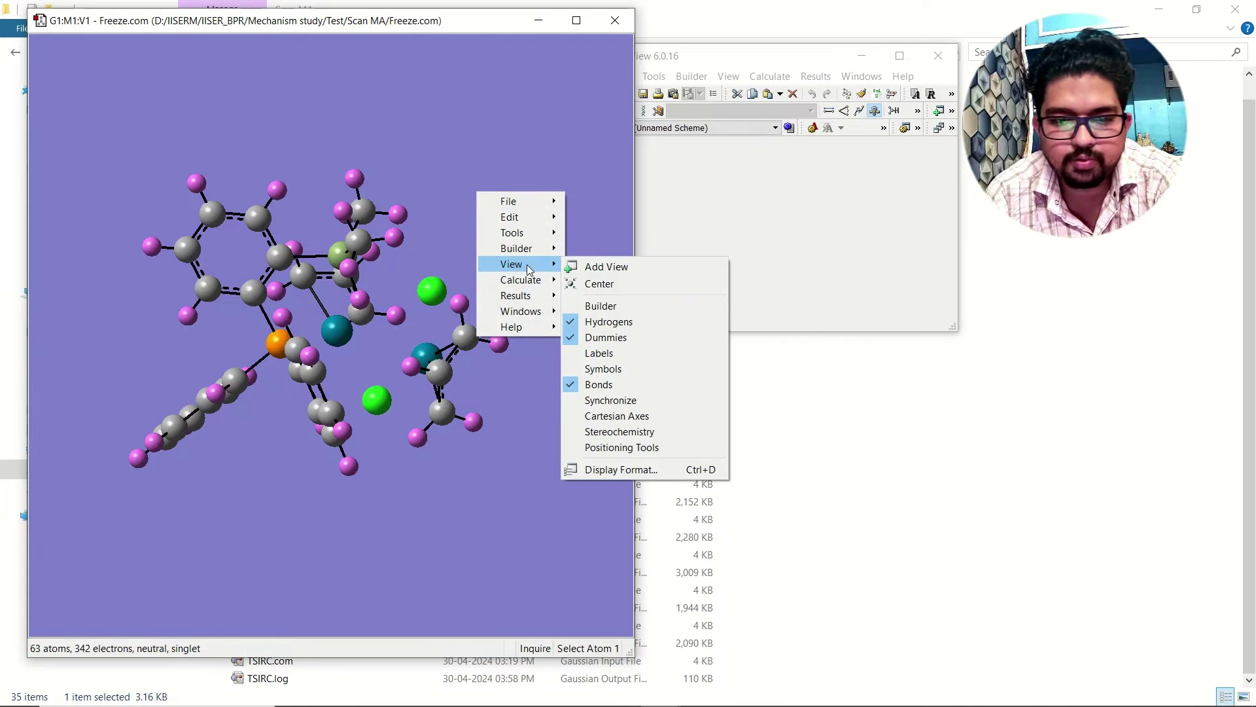
pyautogui.click(634, 352)
pyautogui.moveTo(485, 402); pyautogui.dragTo(415, 261)
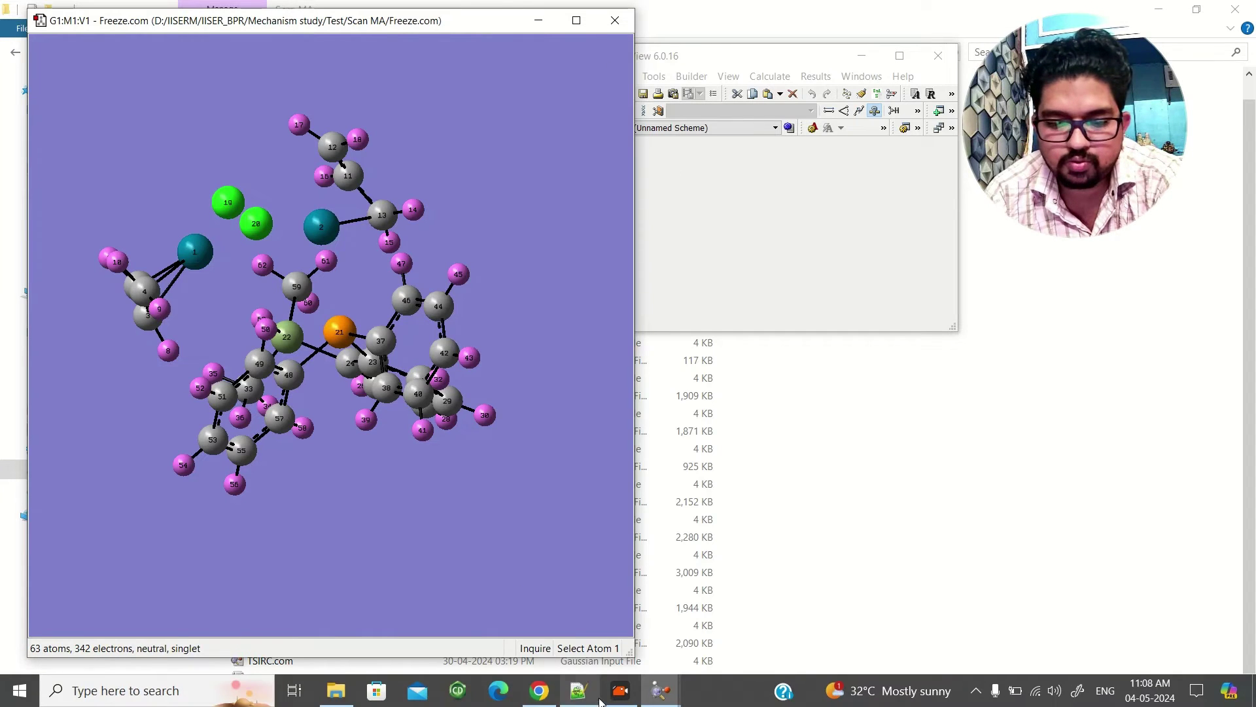
# - Switch to Freeze.com in Notepad++ and examine its route line and the noatoms/notatoms line below the coordinates
pyautogui.click(579, 692)
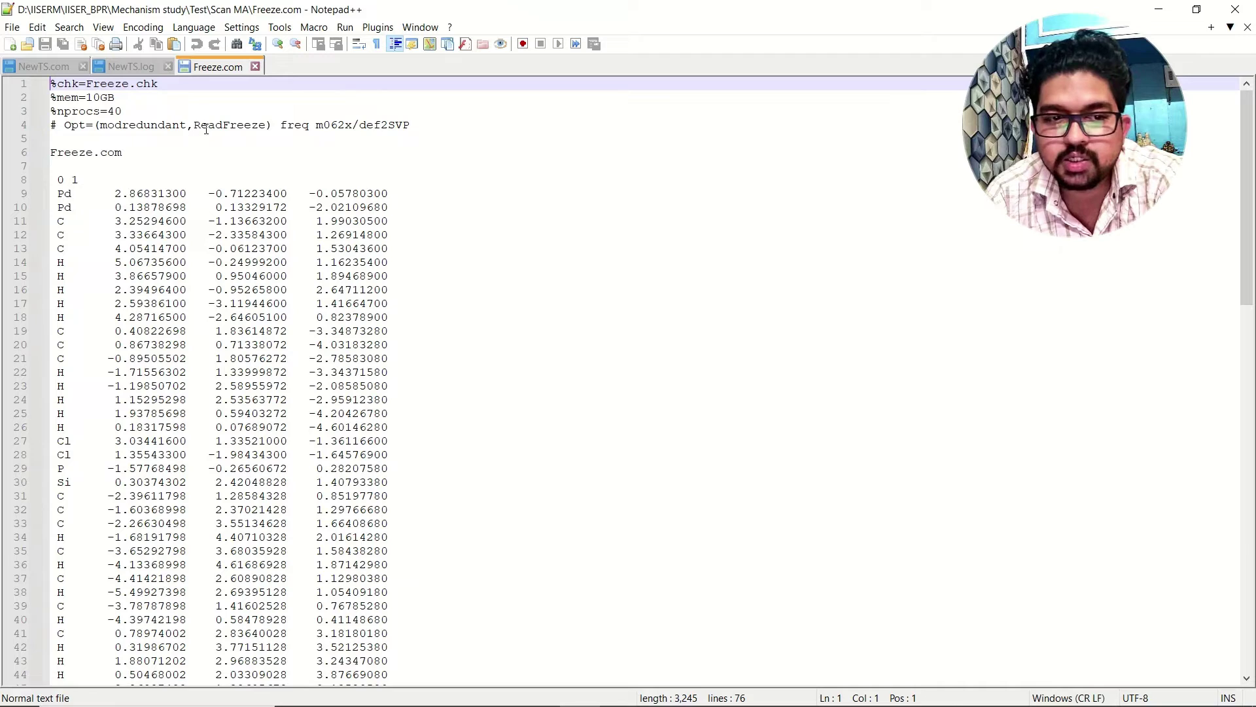
pyautogui.doubleClick(292, 124)
pyautogui.click(387, 125)
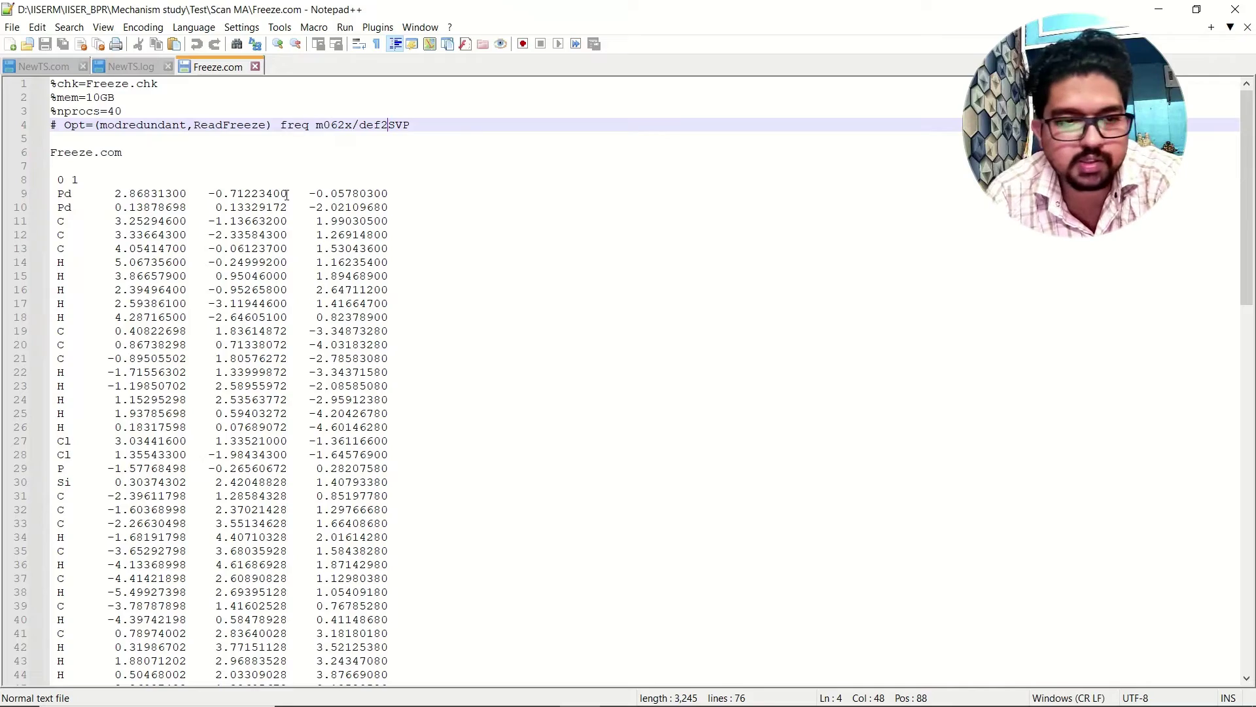
pyautogui.scroll(-13, 286, 194)
pyautogui.scroll(12, 87, 126)
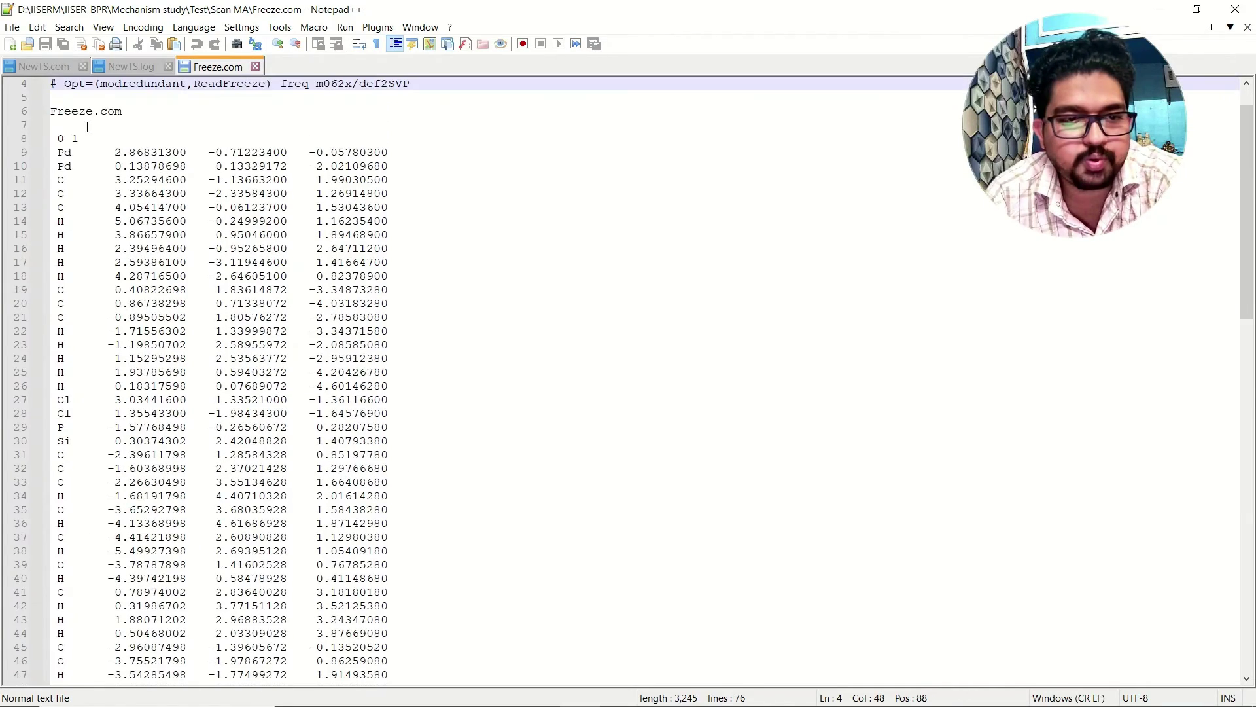
pyautogui.scroll(-18, 87, 126)
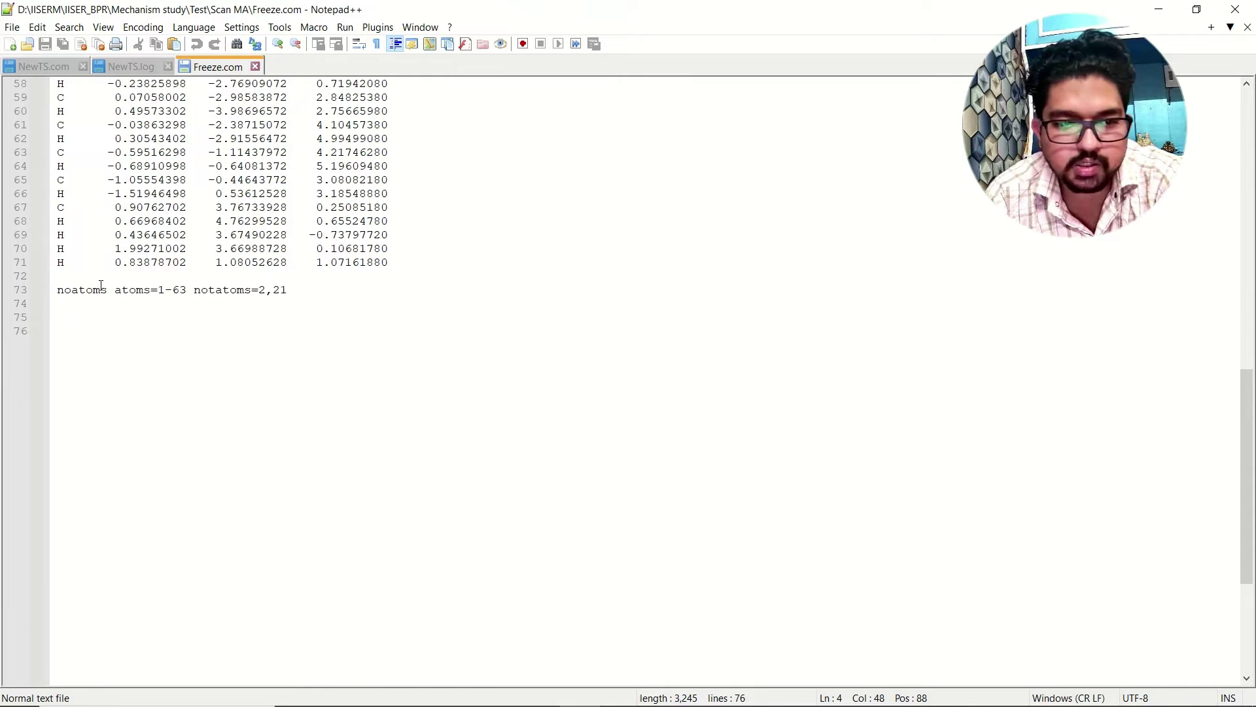
pyautogui.click(57, 290)
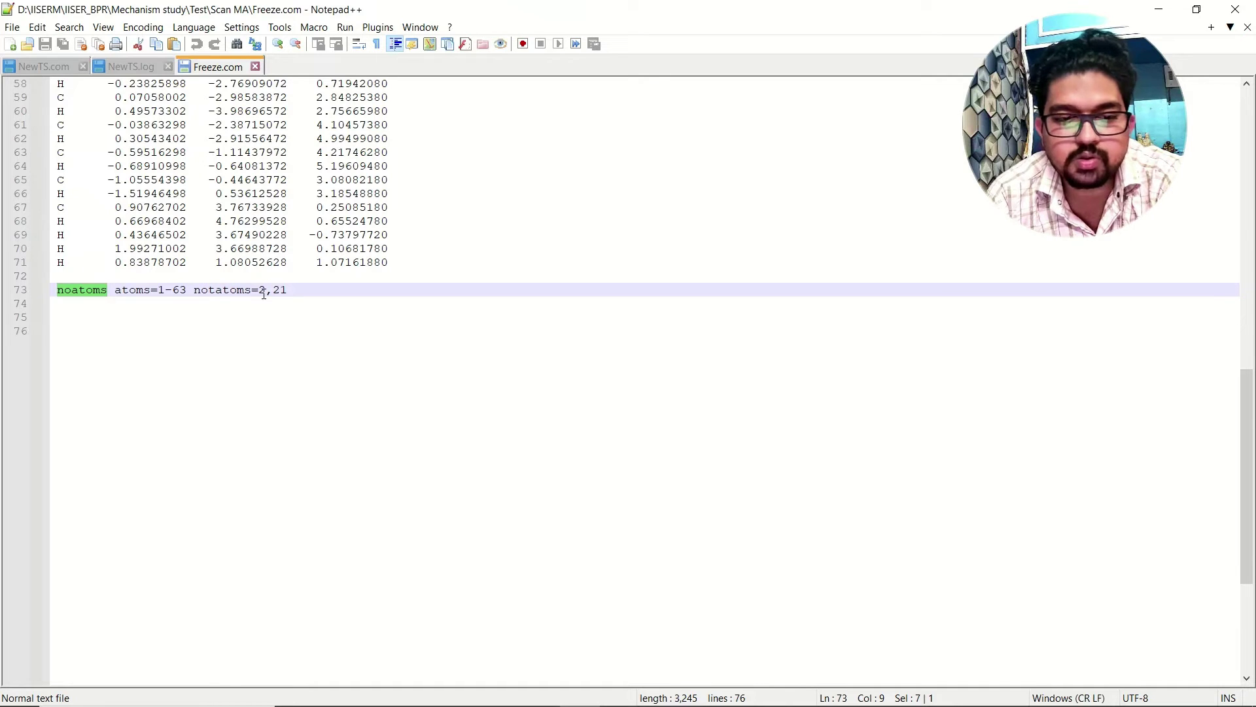
pyautogui.click(296, 292)
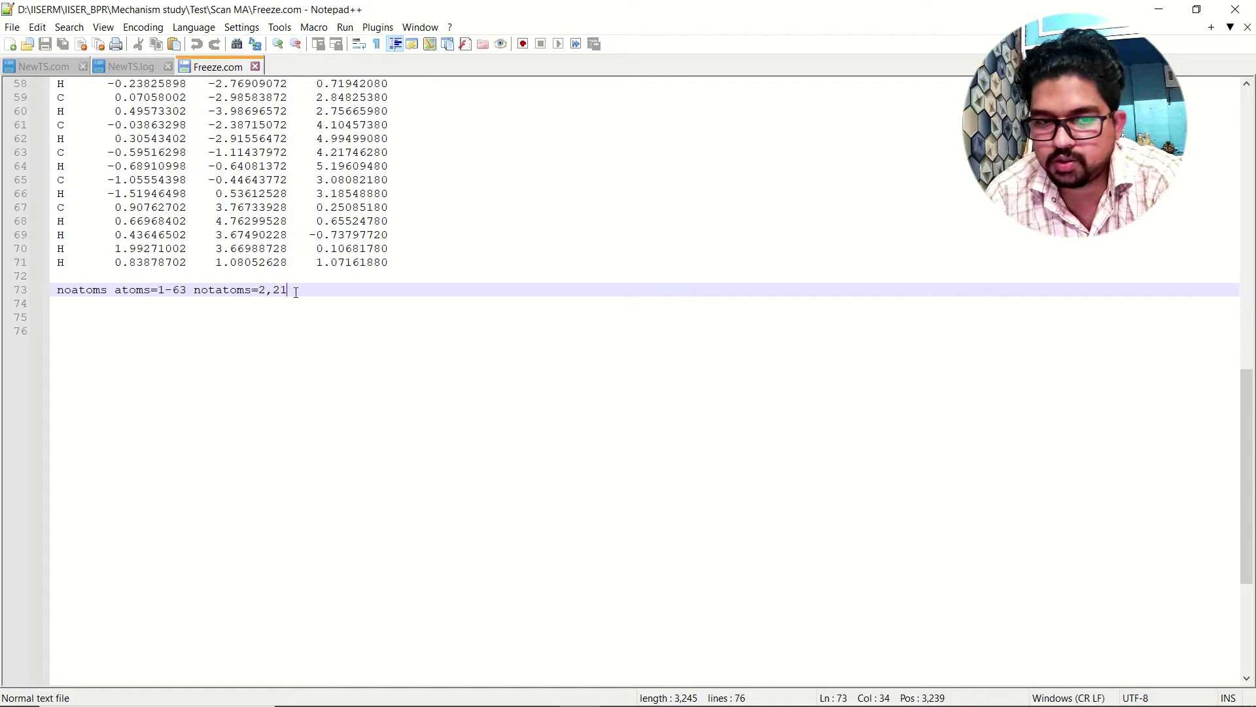
pyautogui.scroll(6, 199, 322)
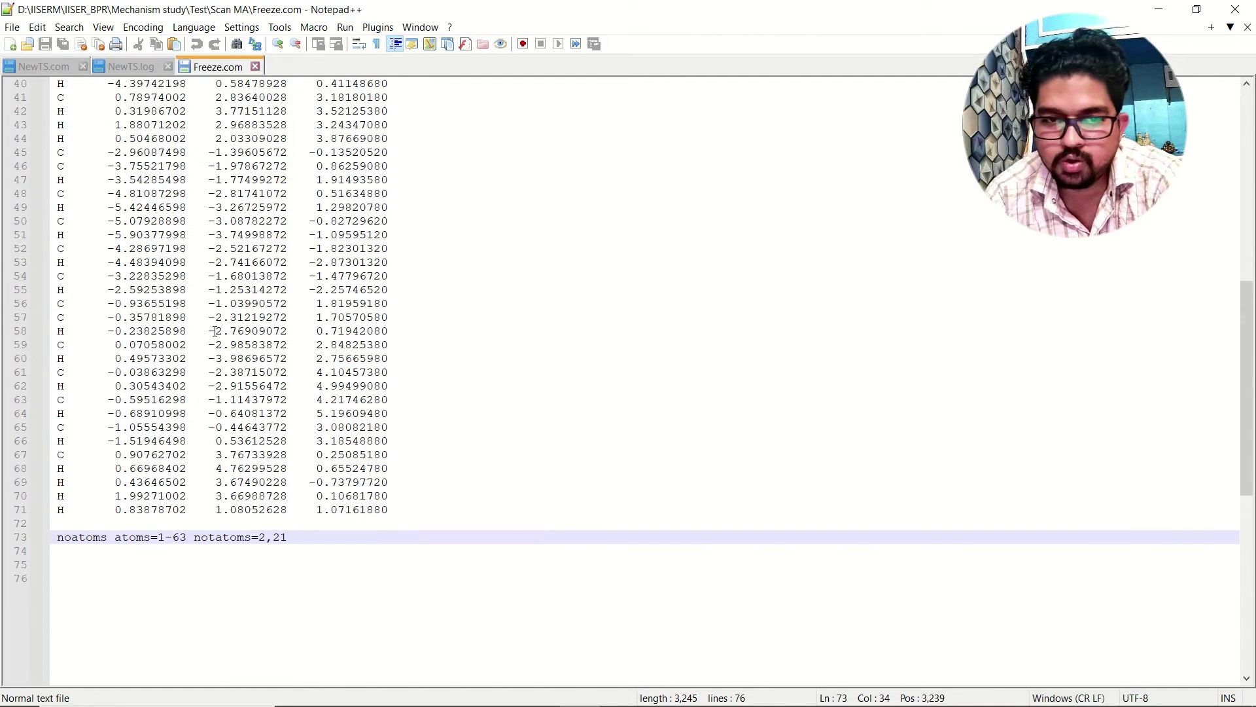
pyautogui.scroll(13, 263, 417)
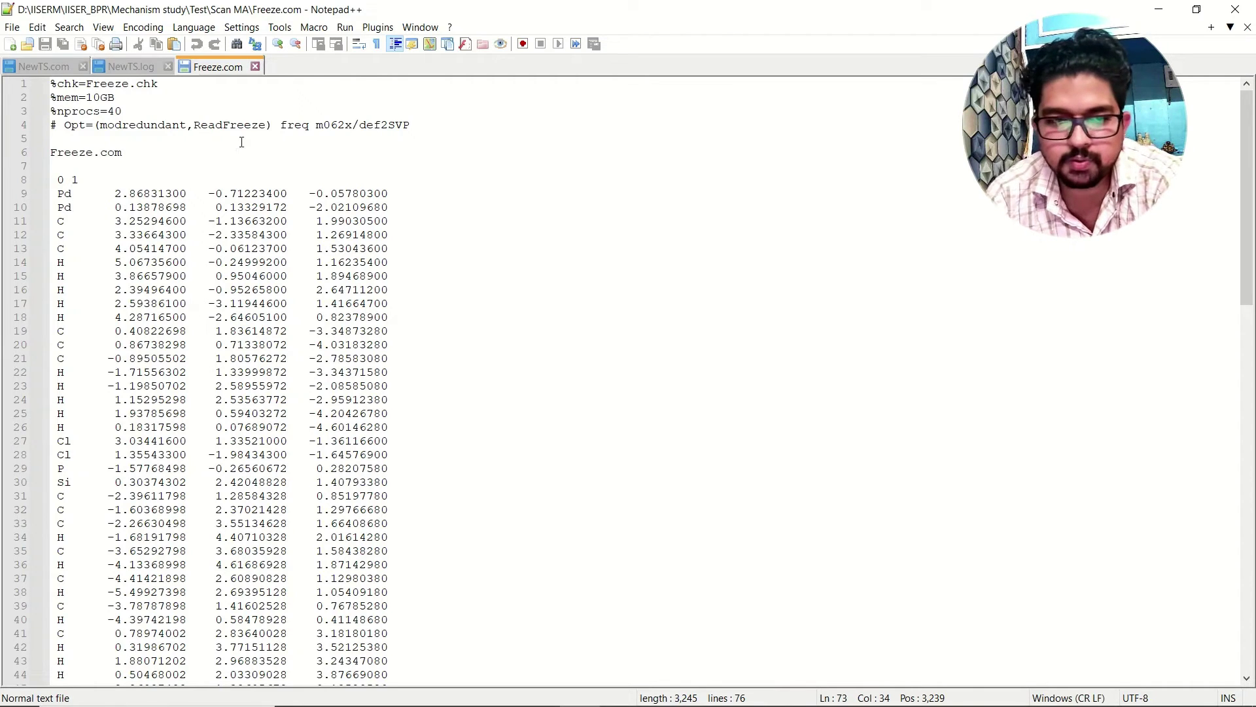
# - Minimize Notepad++, move the molecule window aside, and open Freeze1.com from the Scan MA folder in Notepad++
pyautogui.click(1151, 10)
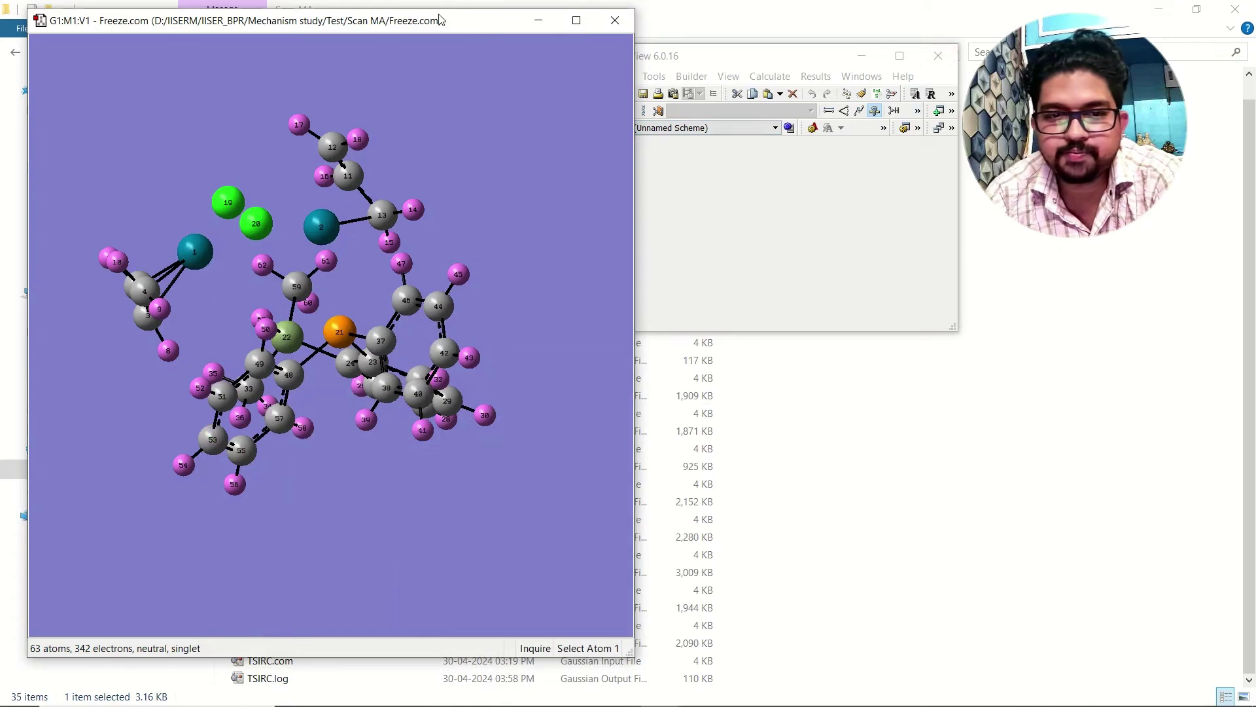
pyautogui.moveTo(409, 25); pyautogui.dragTo(894, 26)
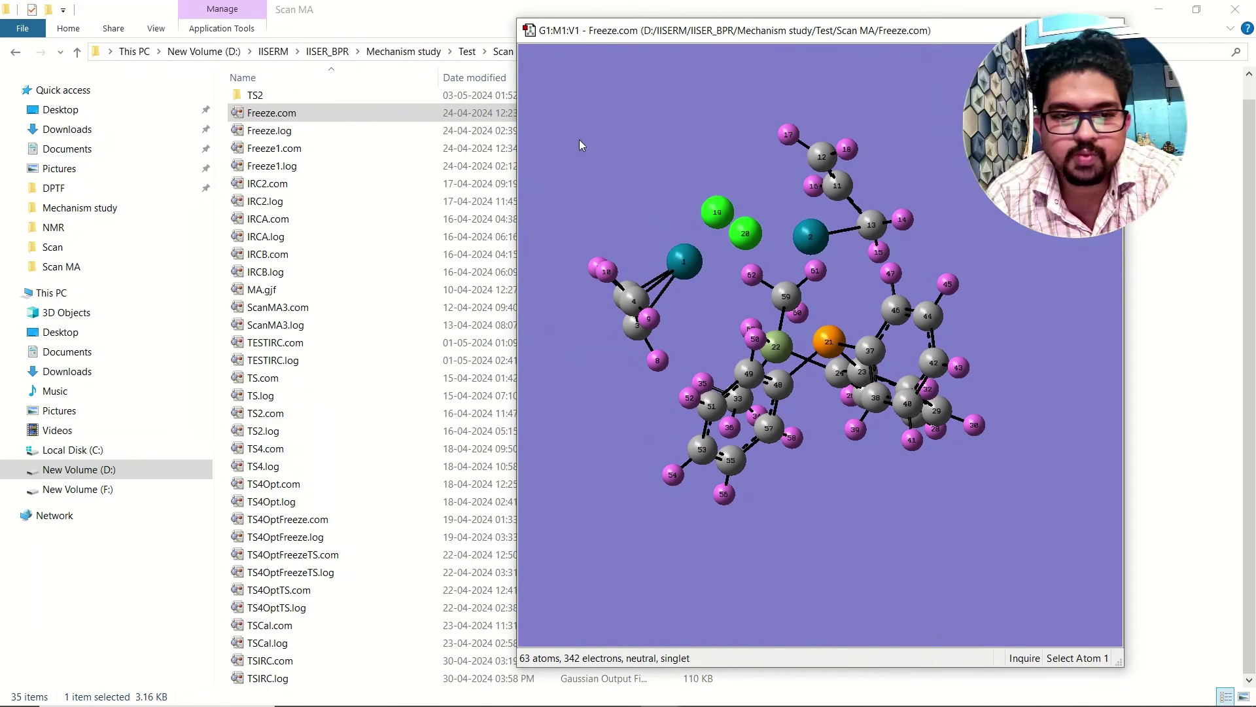
pyautogui.click(304, 154)
pyautogui.rightClick(305, 154)
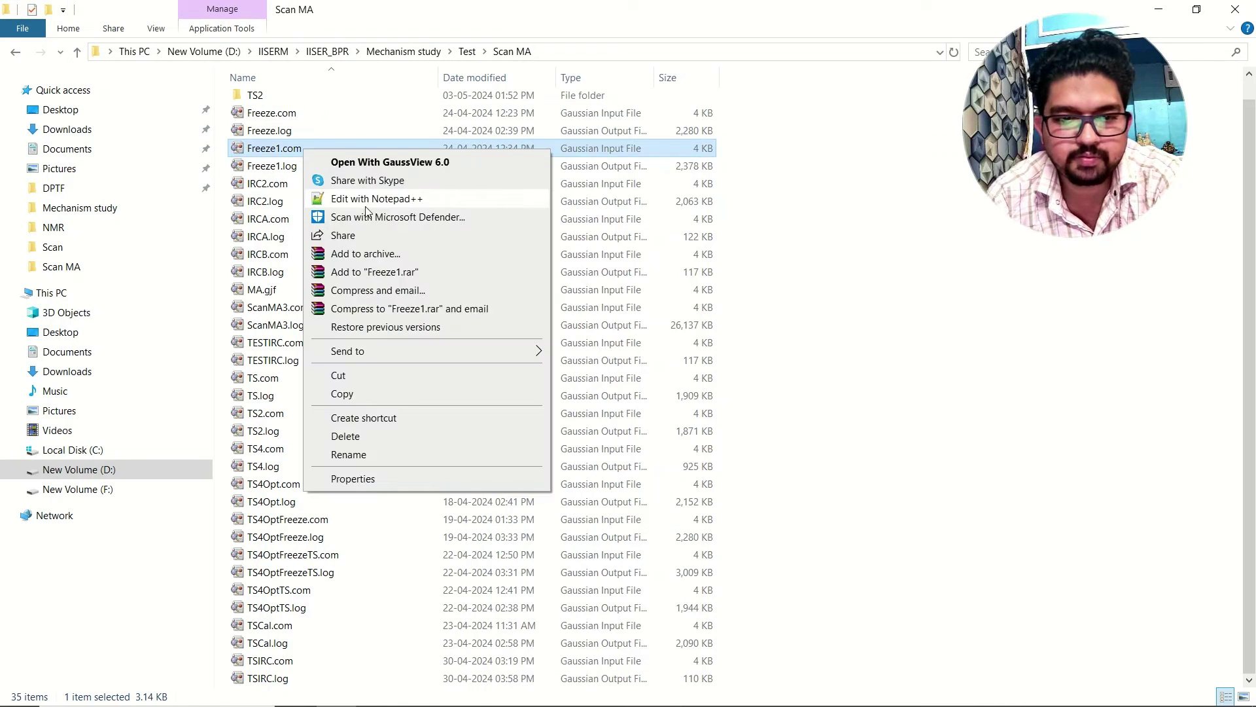
pyautogui.click(368, 197)
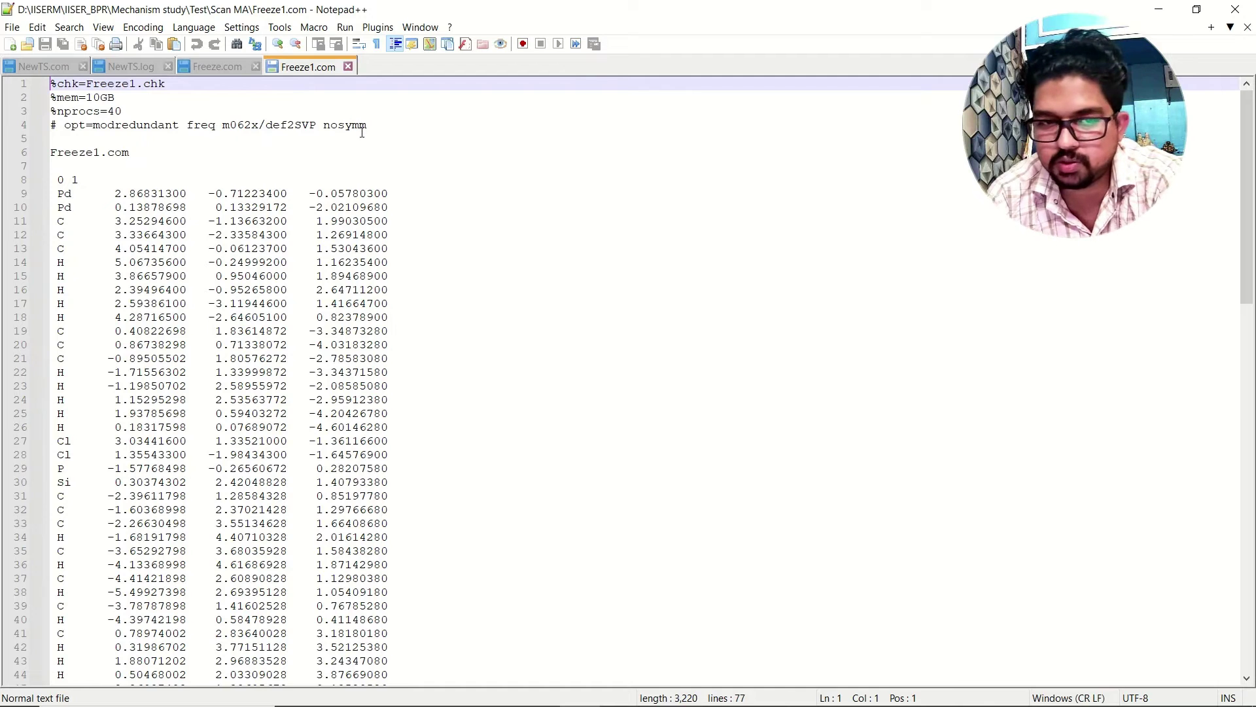
# - Examine the X 2 F and X 21 F lines below the coordinates in Freeze1.com, comparing them with the labelled atoms in GaussView
pyautogui.scroll(-18, 362, 131)
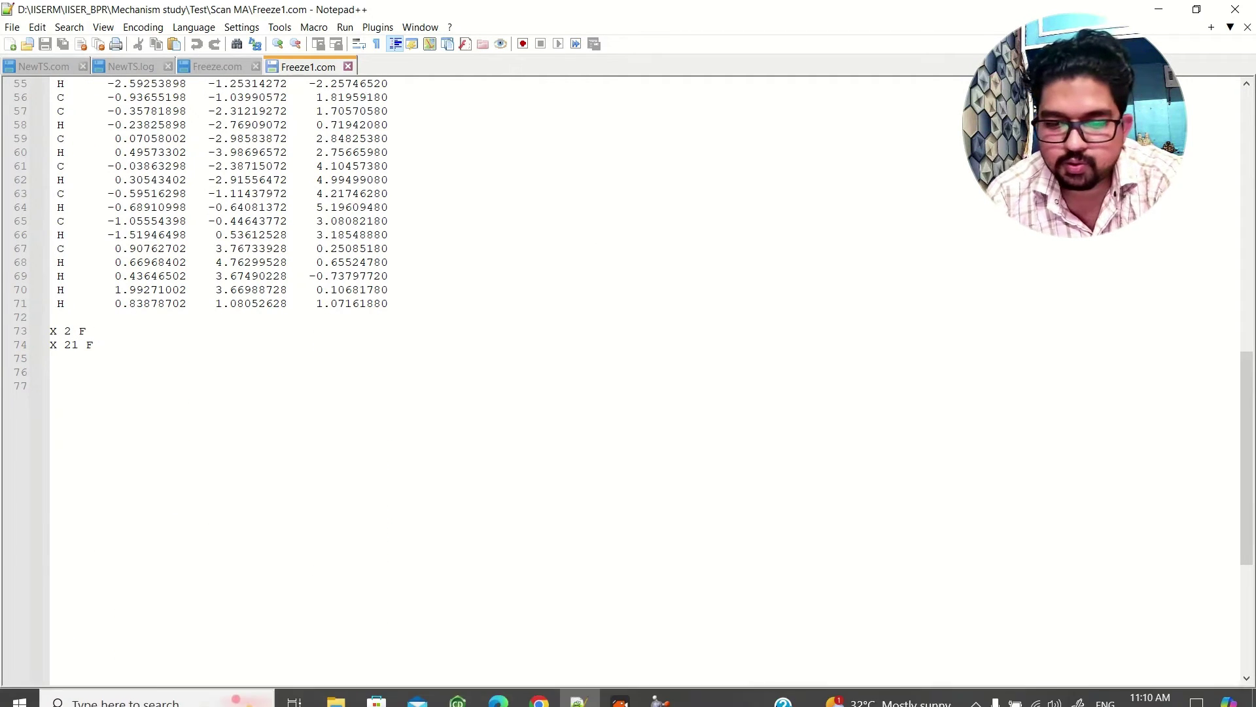
pyautogui.moveTo(660, 691)
pyautogui.click(713, 564)
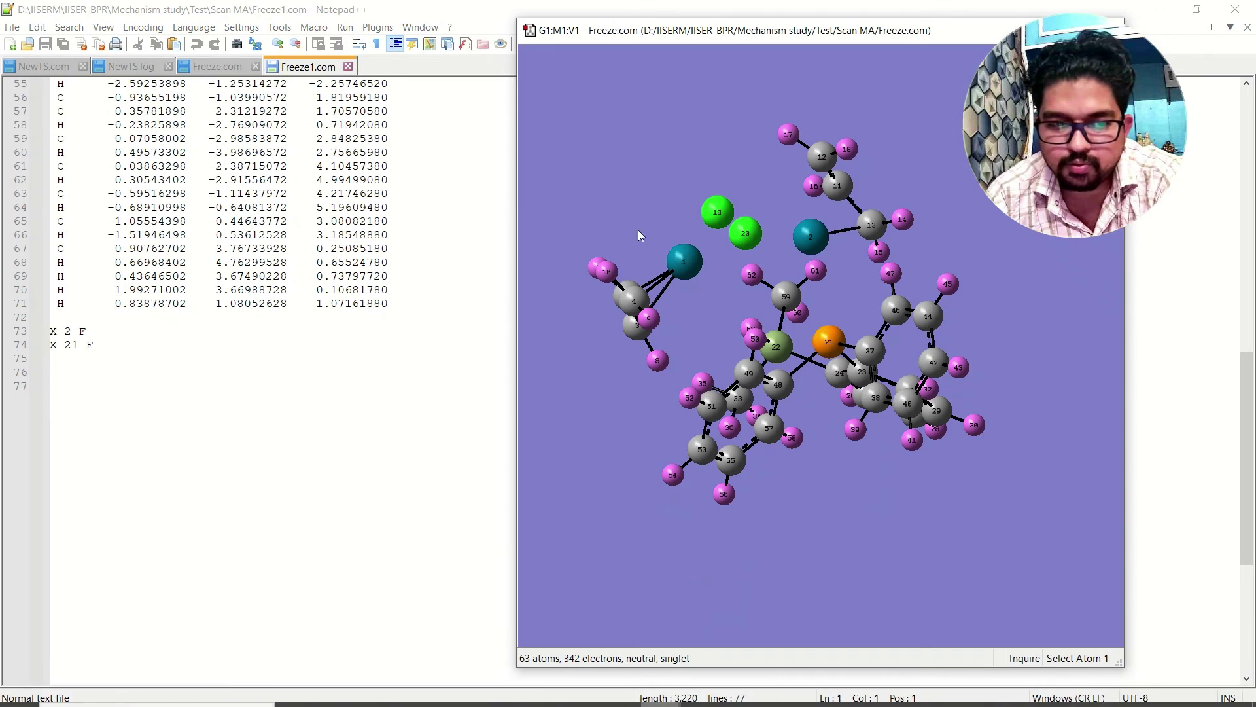
pyautogui.moveTo(795, 242)
pyautogui.mouseDown()
pyautogui.moveTo(784, 206)
pyautogui.moveTo(755, 225)
pyautogui.moveTo(788, 222)
pyautogui.mouseUp()
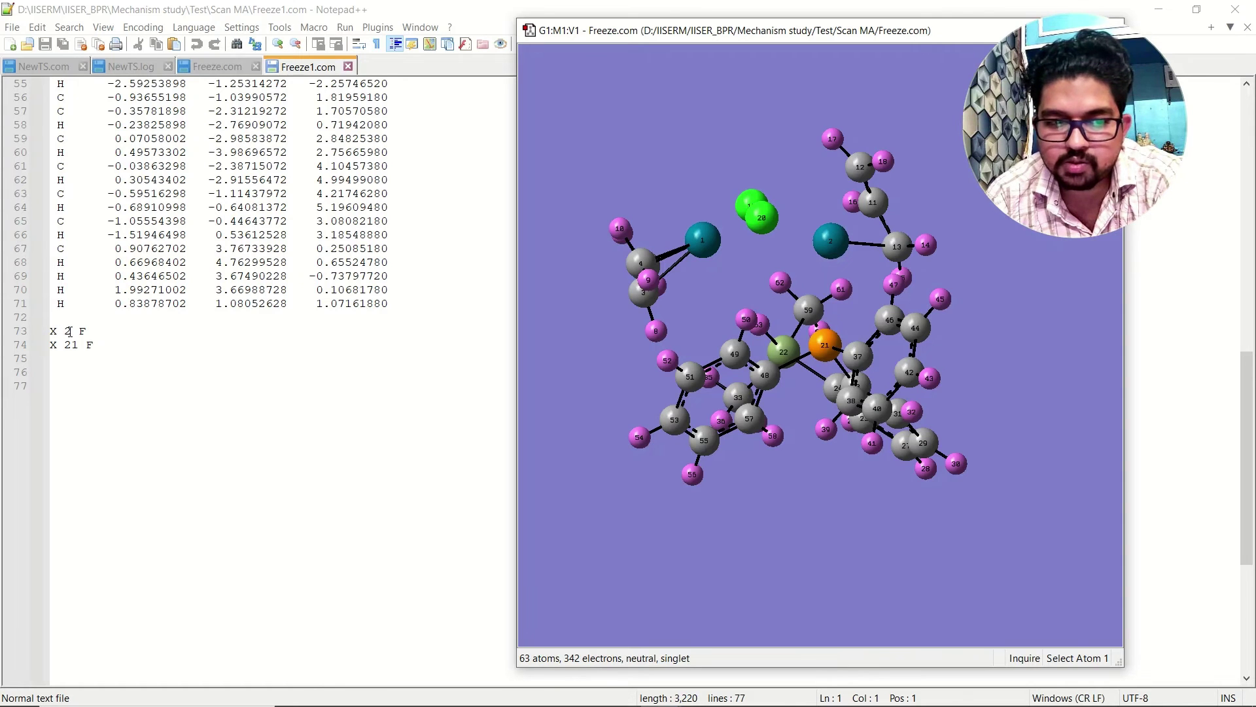
pyautogui.doubleClick(71, 332)
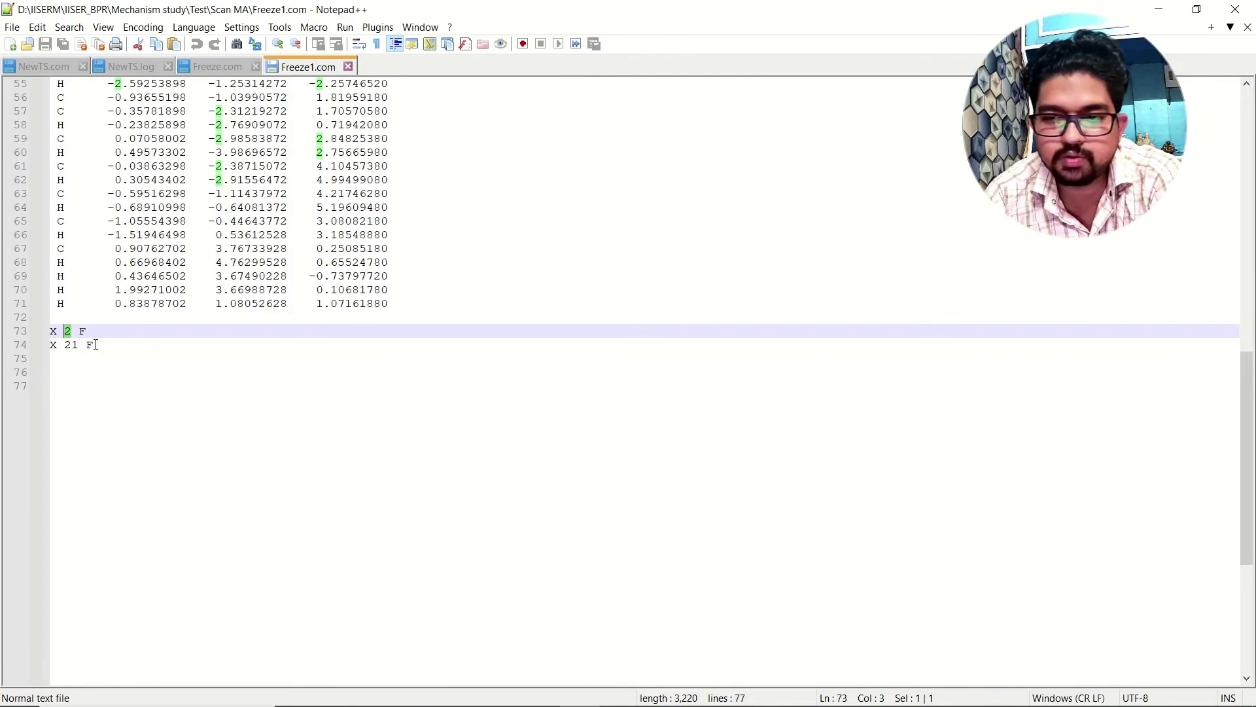
pyautogui.moveTo(111, 355); pyautogui.dragTo(40, 334)
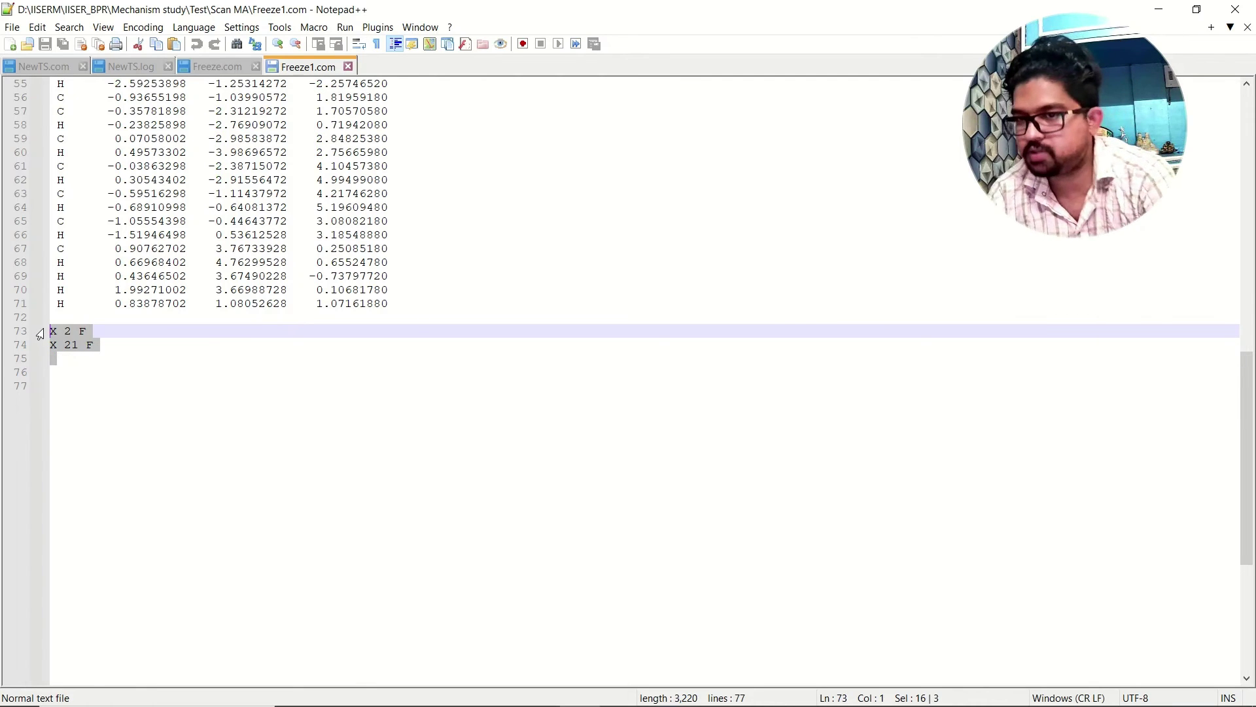